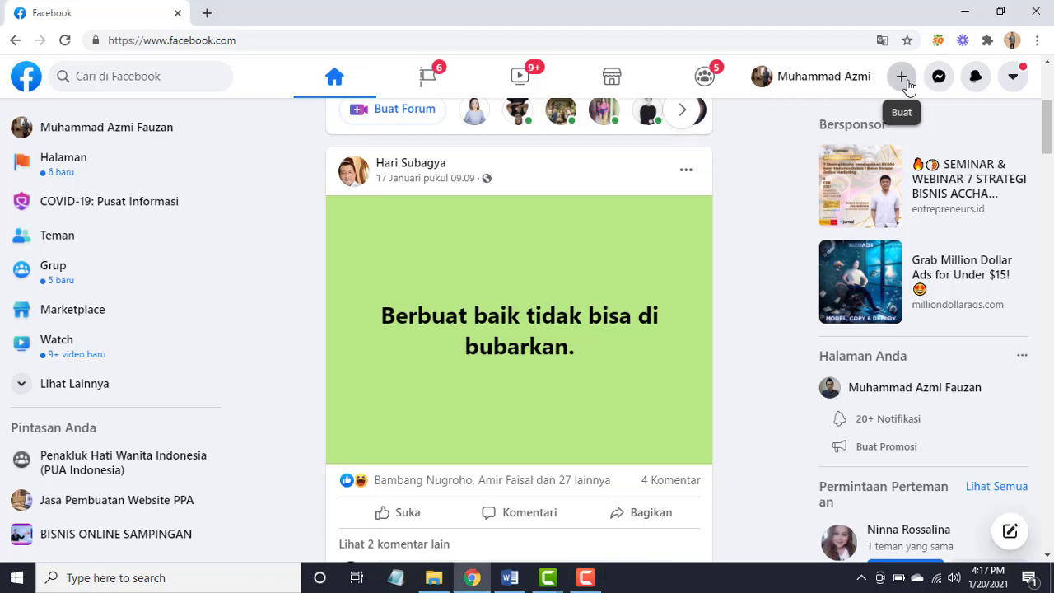
# - Start a new Facebook ad campaign and choose Lalu Lintas Kunjungan as its objective
pyautogui.click(903, 77)
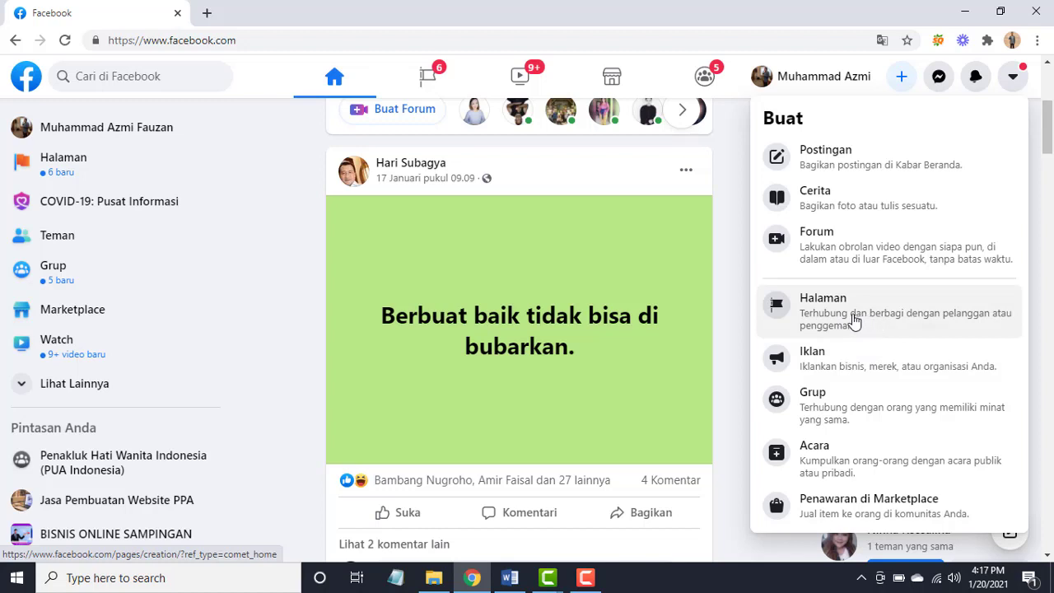
pyautogui.click(827, 366)
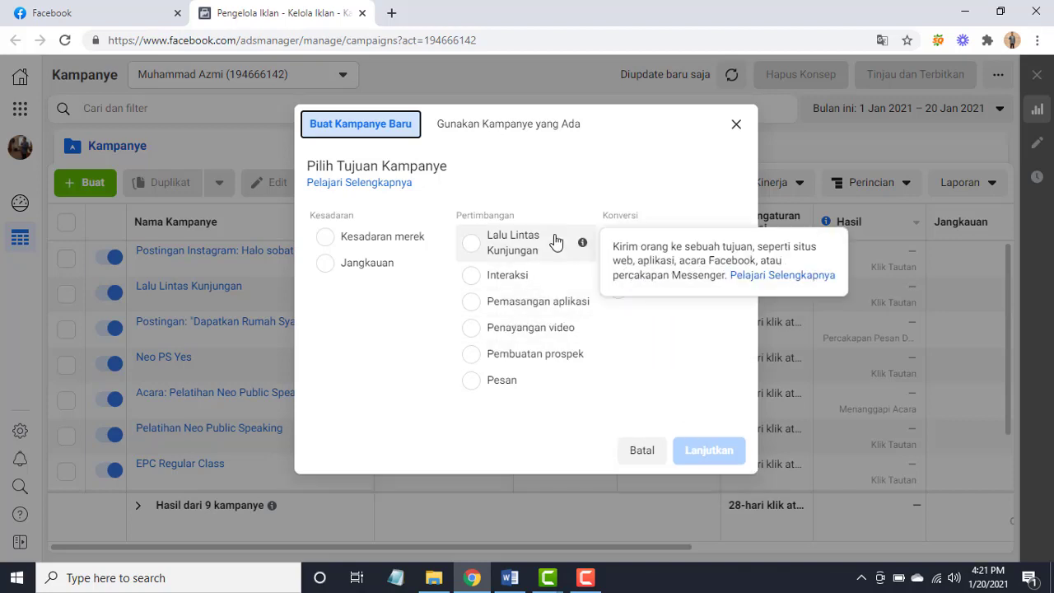
pyautogui.click(472, 247)
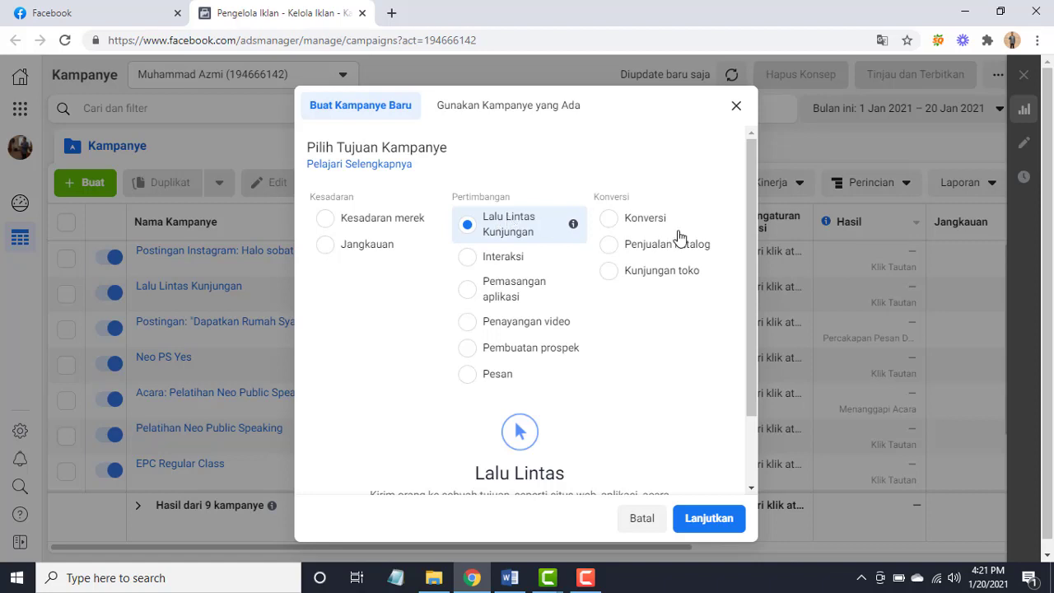
# - Expand the optional naming section and name the campaign "Kampanye Sehat 1"
pyautogui.moveTo(755, 271); pyautogui.dragTo(740, 419)
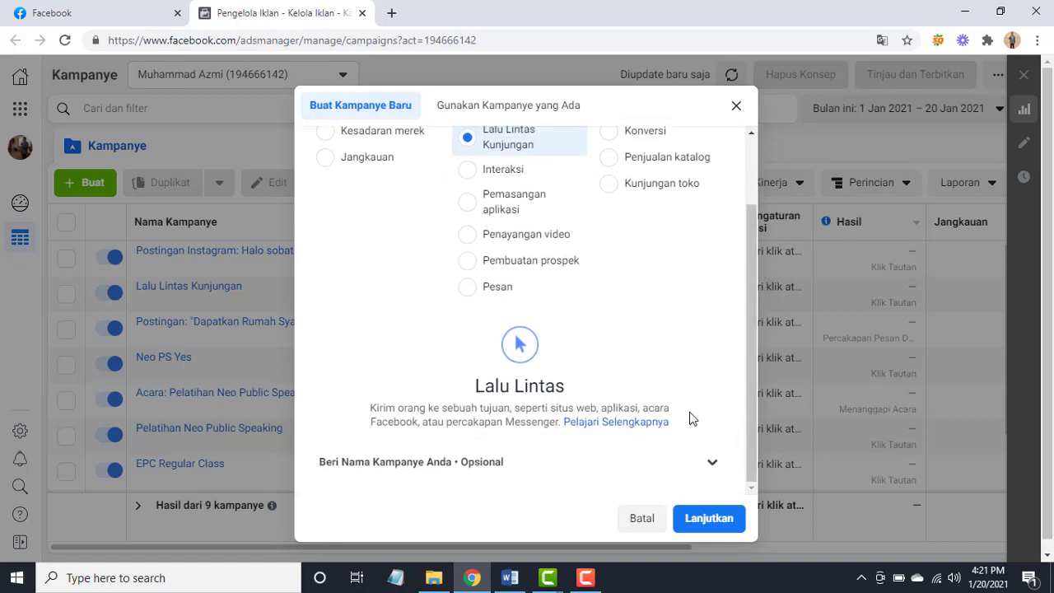
pyautogui.click(708, 461)
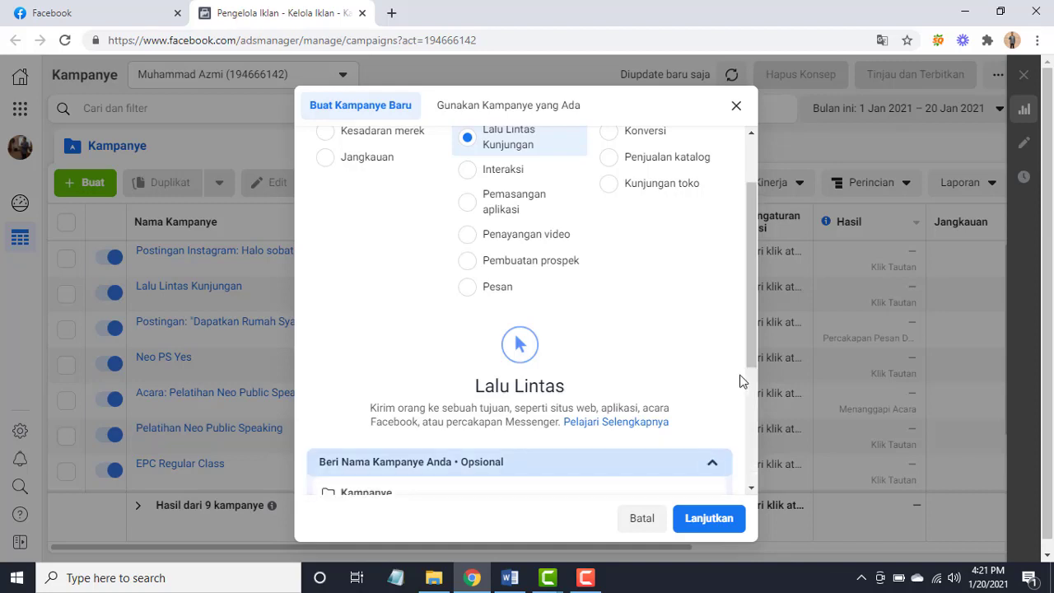
pyautogui.moveTo(751, 326); pyautogui.dragTo(756, 431)
pyautogui.click(457, 323)
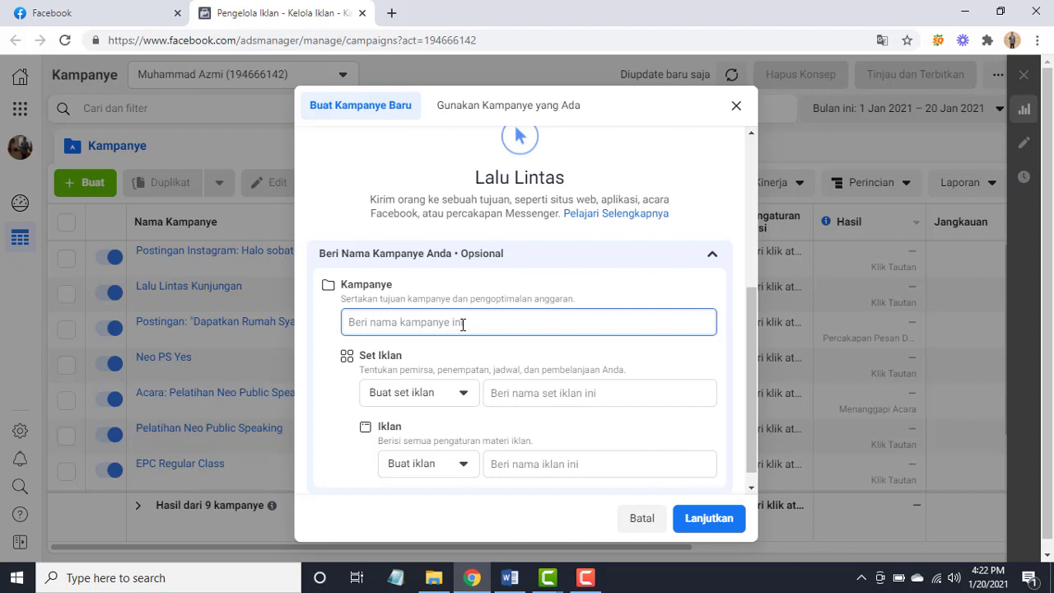
pyautogui.write('Kampanye Sehat 1')
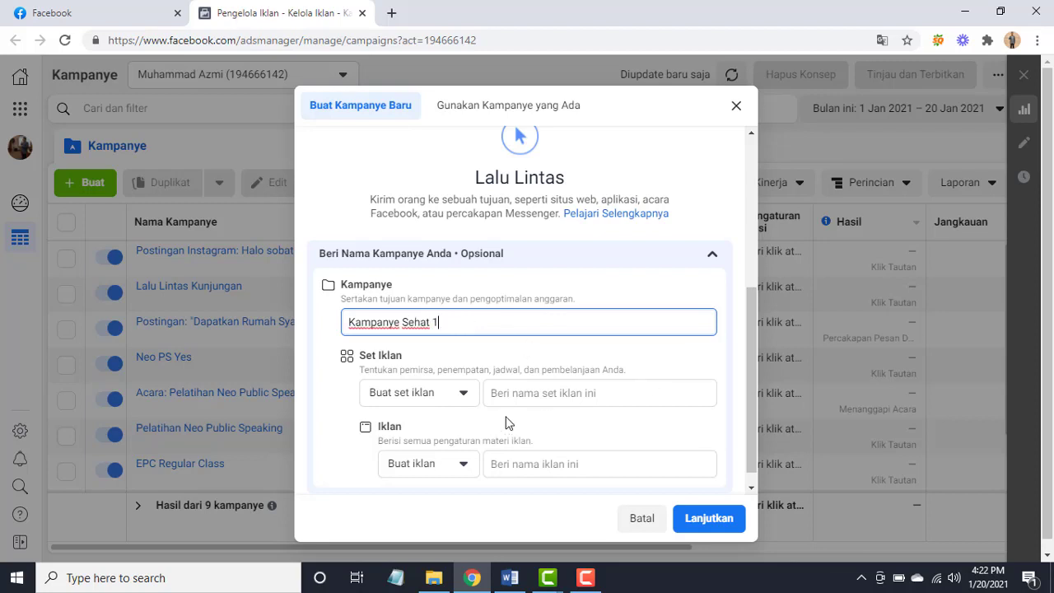
# - Keep Buat set iklan and Buat iklan as the ad set and ad options, and continue to the campaign settings
pyautogui.click(462, 392)
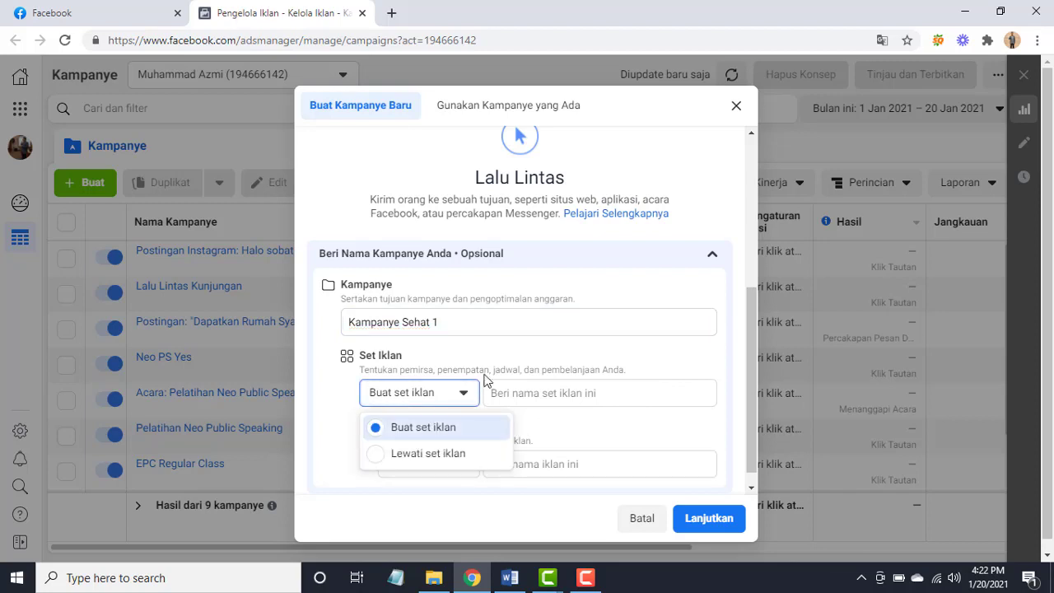
pyautogui.click(514, 360)
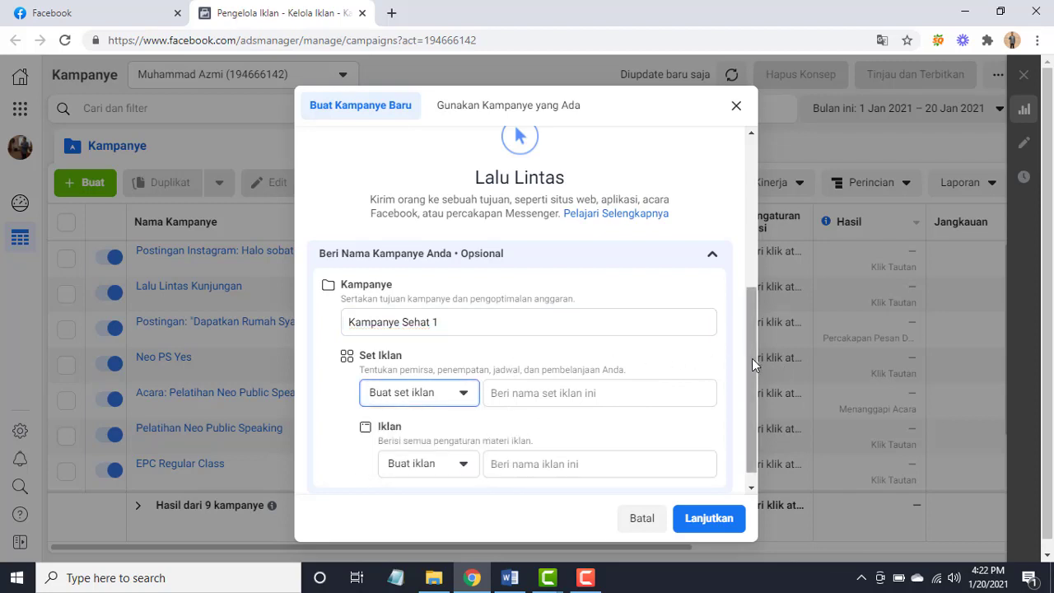
pyautogui.moveTo(752, 359); pyautogui.dragTo(746, 431)
pyautogui.click(461, 450)
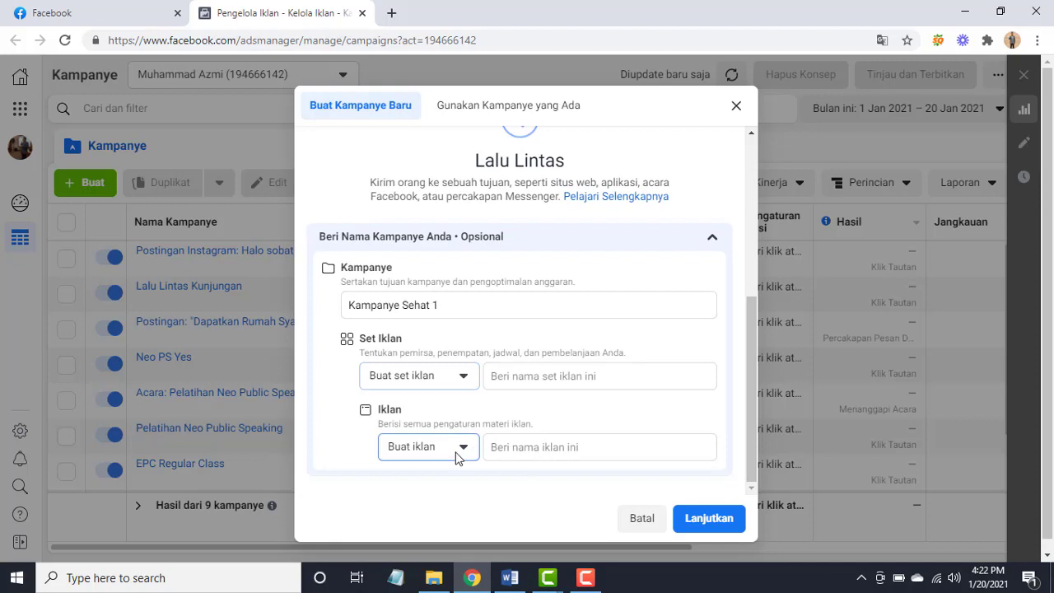
pyautogui.click(530, 418)
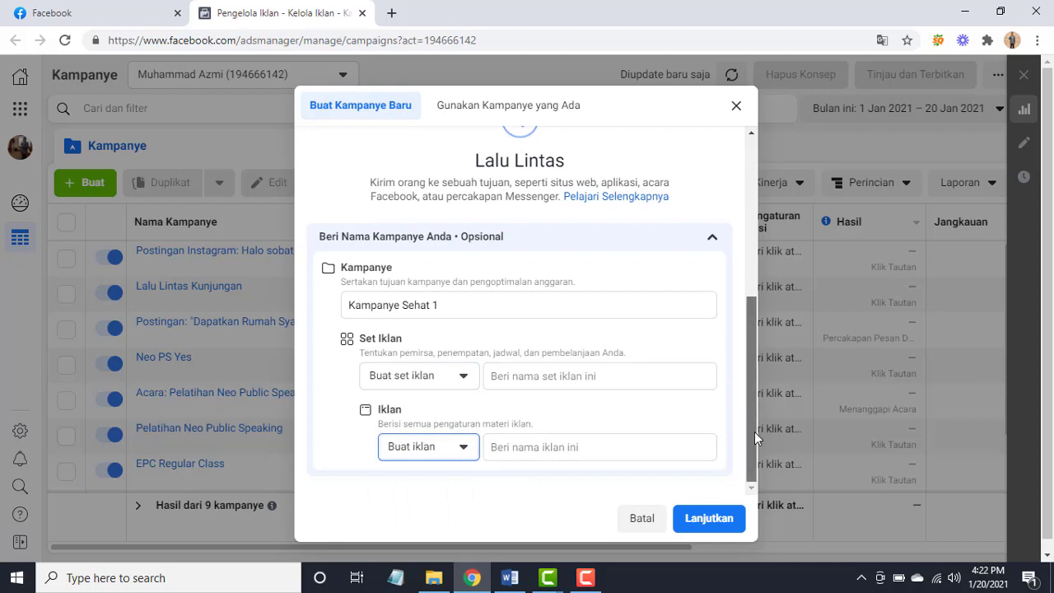
pyautogui.click(719, 244)
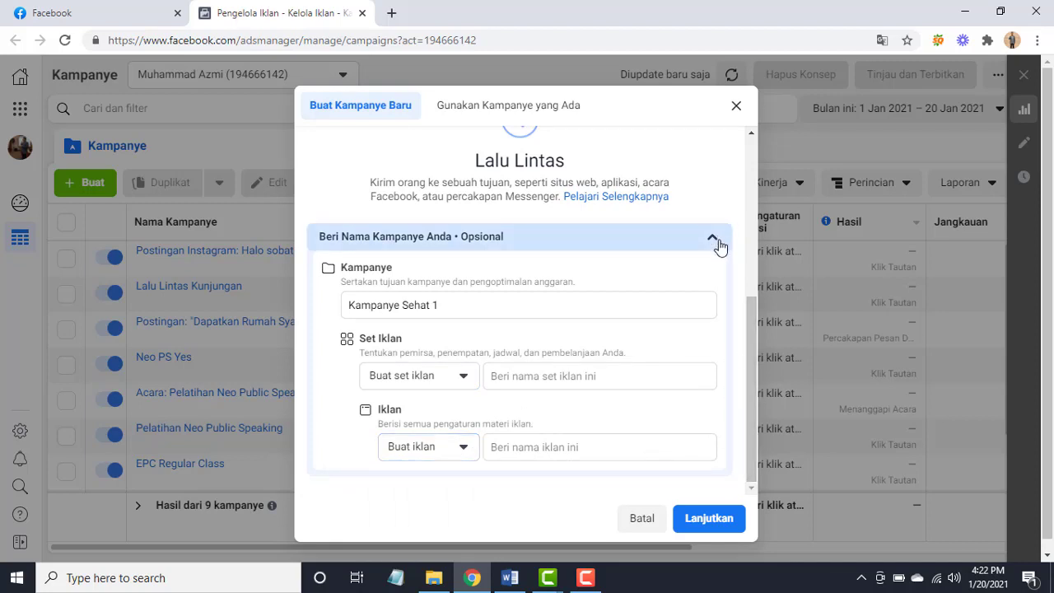
pyautogui.click(715, 517)
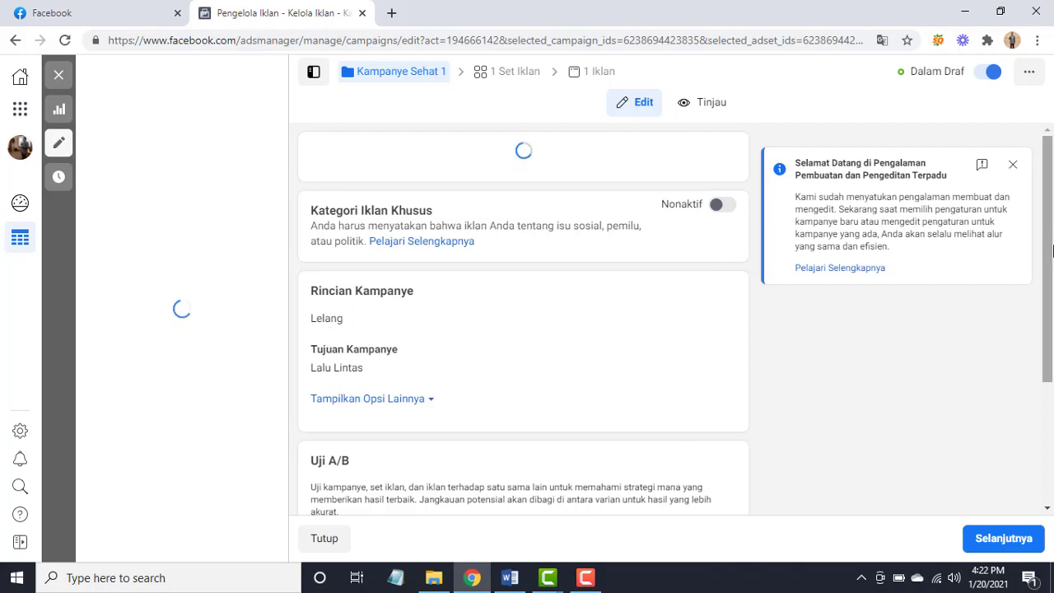
# - Turn on Pengoptimalan Anggaran Kampanye for the campaign
pyautogui.scroll(-3, 1049, 311)
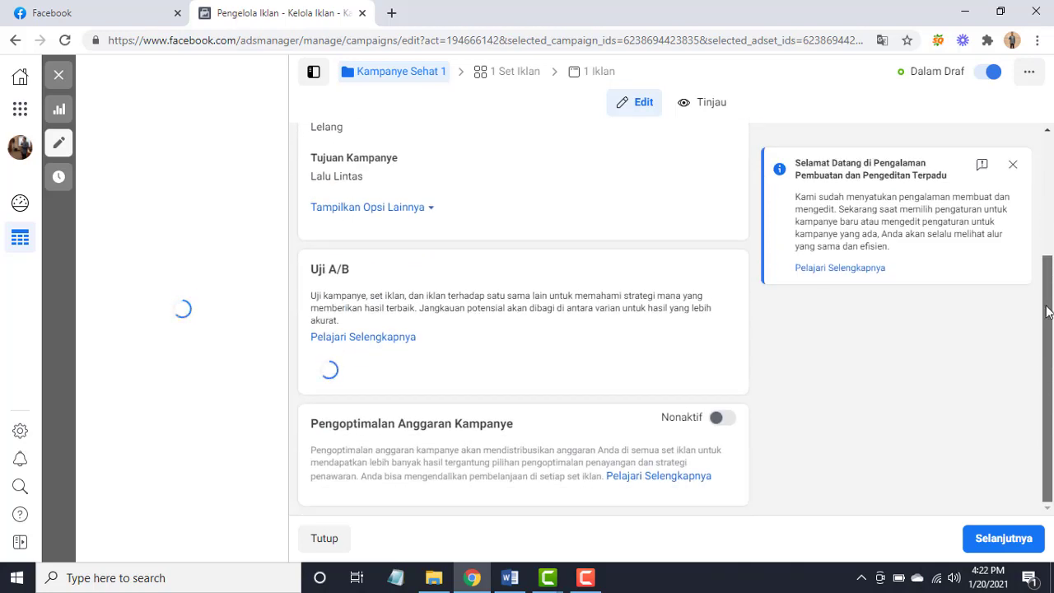
pyautogui.scroll(3, 1048, 311)
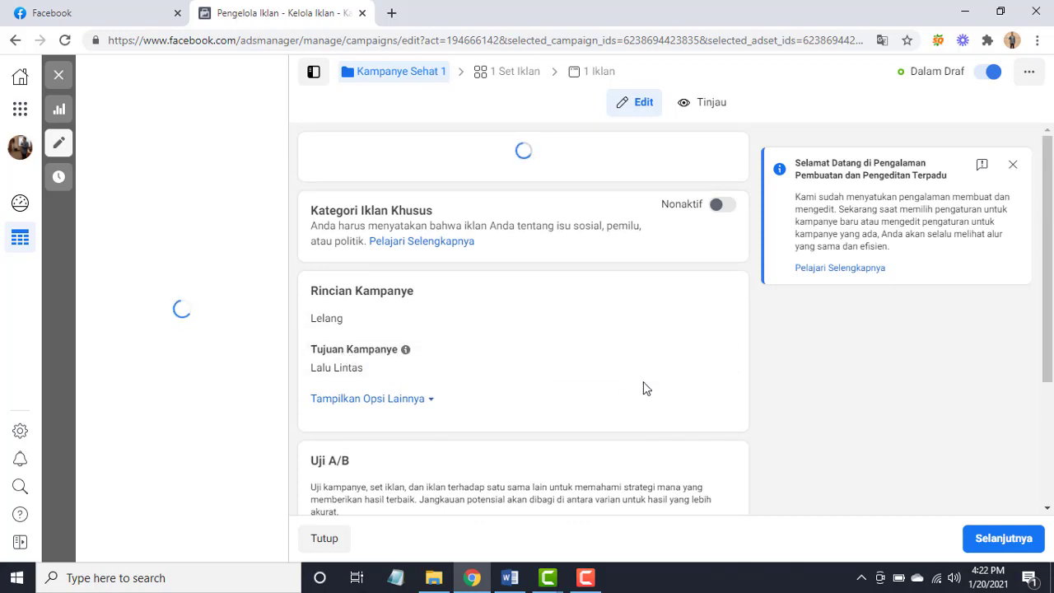
pyautogui.scroll(-3, 646, 389)
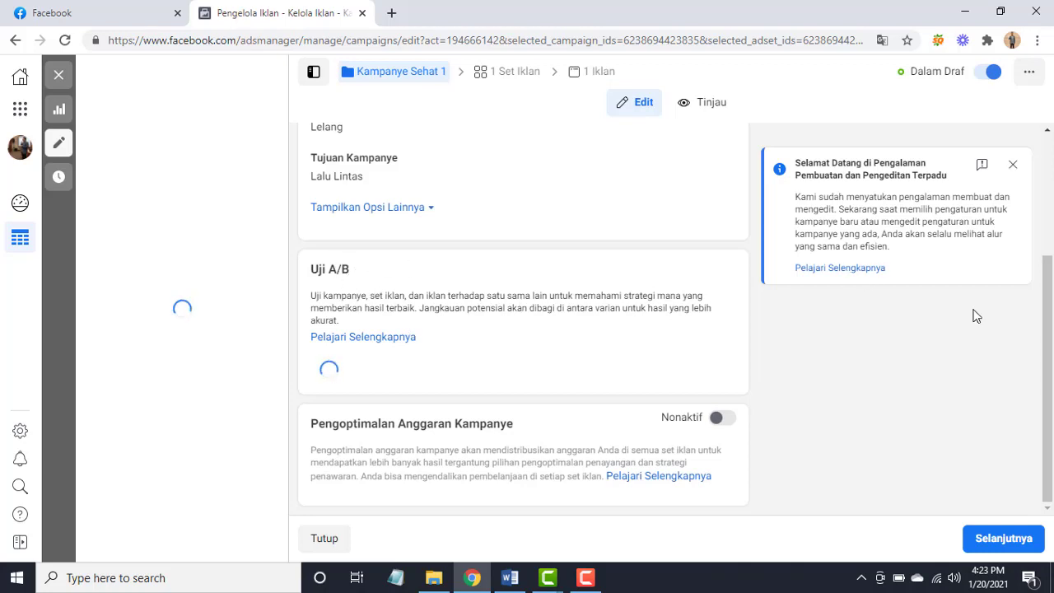
pyautogui.moveTo(1052, 350); pyautogui.dragTo(1052, 446)
pyautogui.moveTo(1051, 396); pyautogui.dragTo(1041, 274)
pyautogui.click(723, 421)
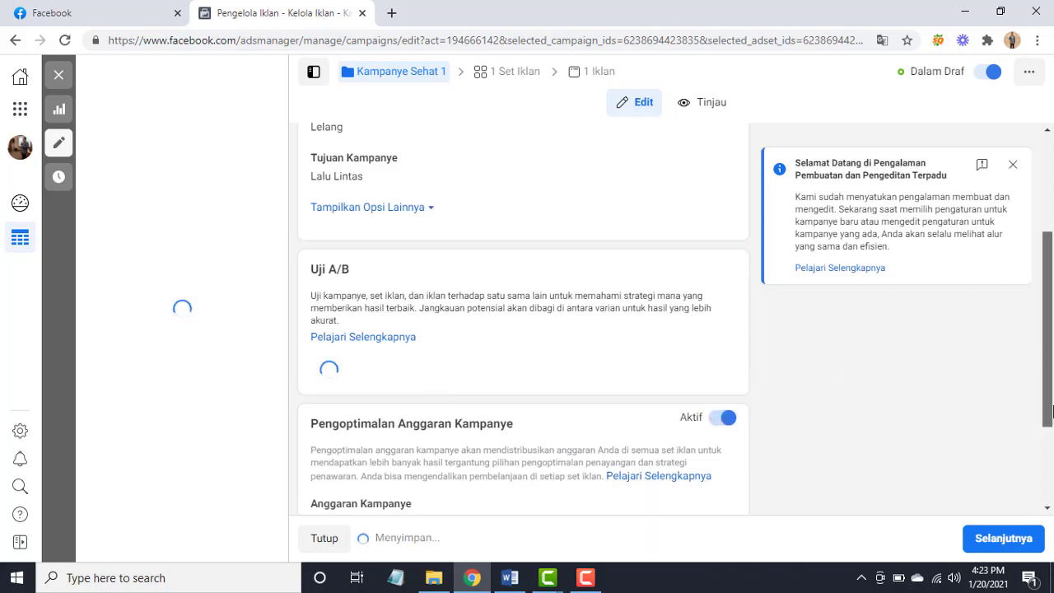
# - Set the daily campaign budget to Rp 50.000 and continue to the ad set settings
pyautogui.scroll(-2, 676, 365)
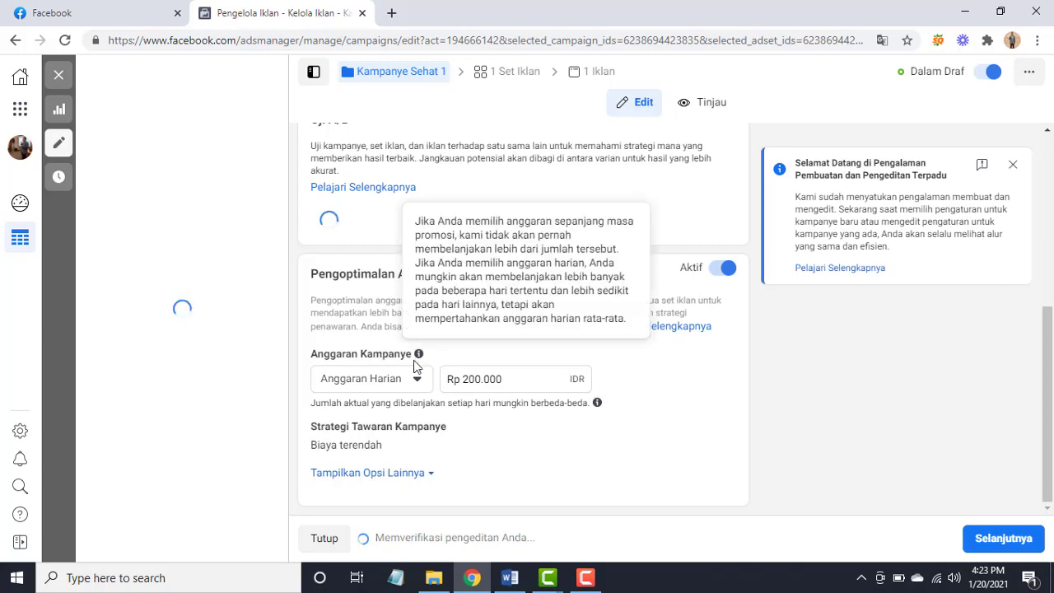
pyautogui.click(476, 380)
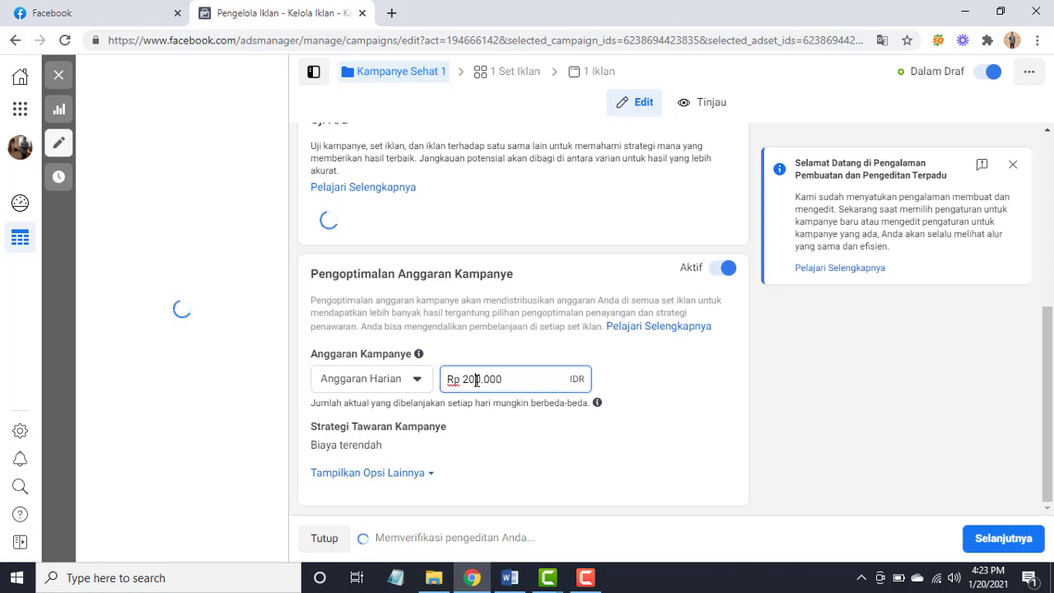
pyautogui.press('Delete')
pyautogui.press('BackSpace')
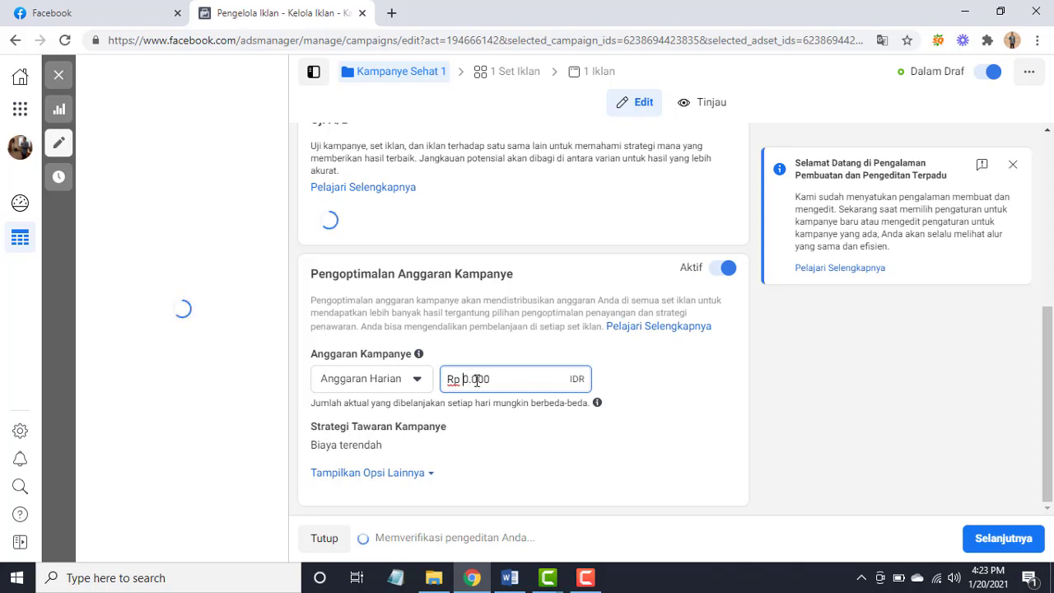
pyautogui.write('5')
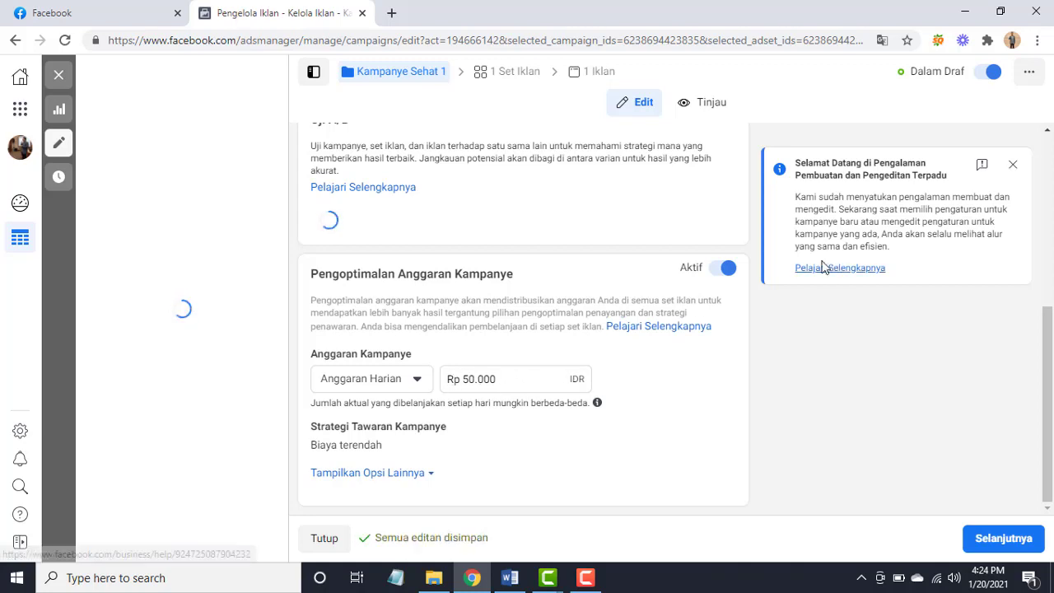
pyautogui.scroll(2, 1048, 395)
pyautogui.moveTo(1052, 285); pyautogui.dragTo(1051, 319)
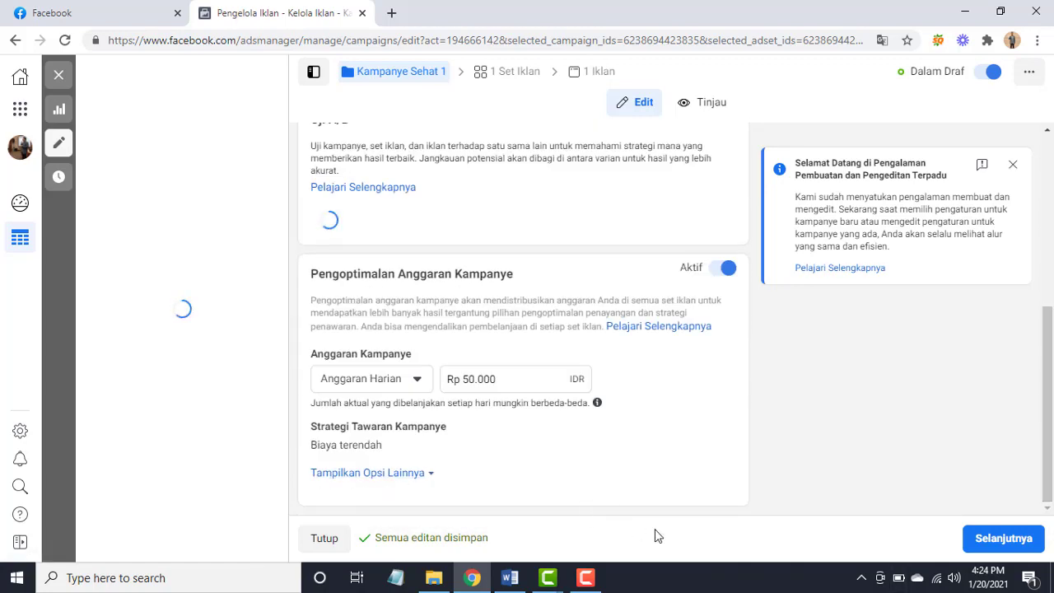
pyautogui.click(1003, 538)
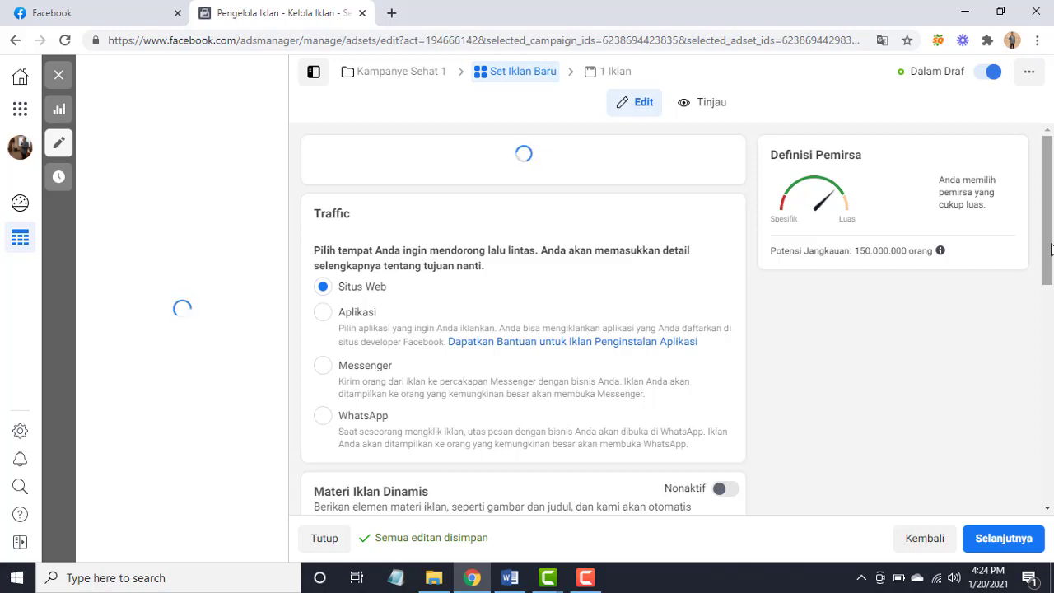
# - Review the ad set's traffic destination, dynamic creative and promo options
pyautogui.scroll(-2, 1050, 263)
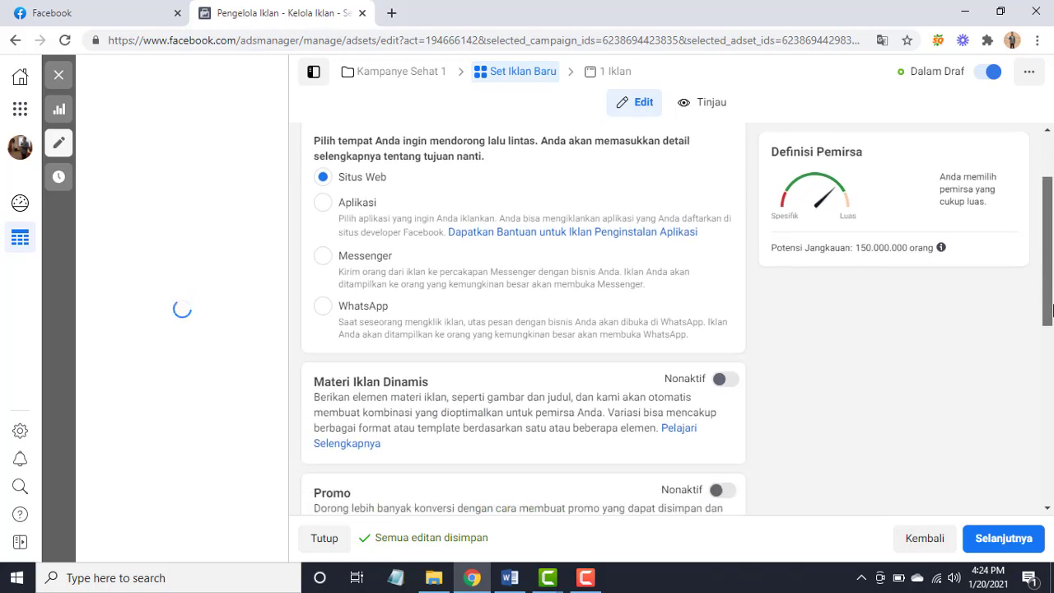
pyautogui.scroll(2, 1046, 276)
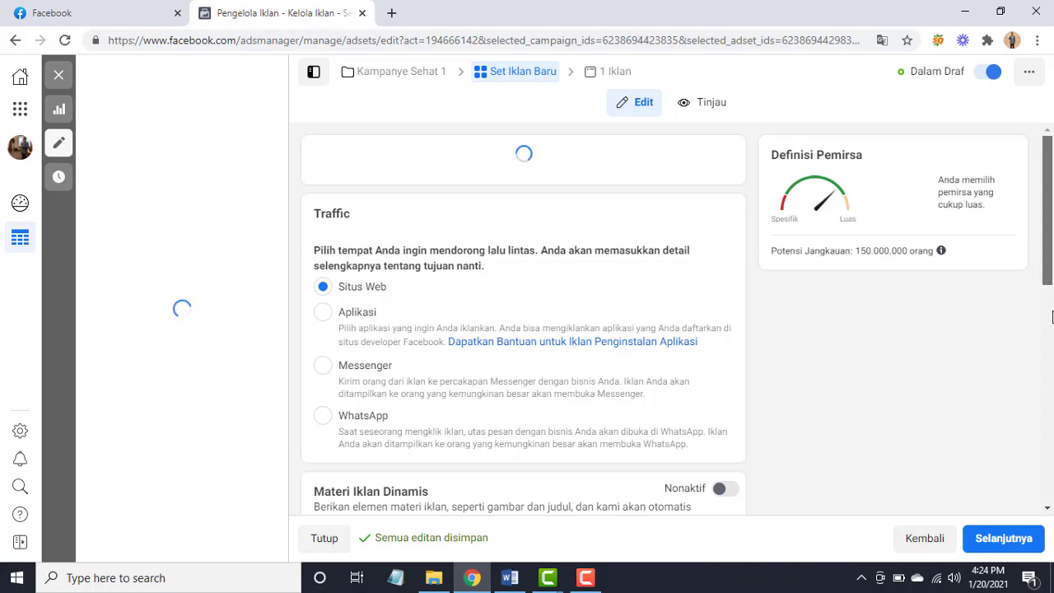
pyautogui.moveTo(1052, 282); pyautogui.dragTo(1052, 260)
pyautogui.moveTo(1052, 311); pyautogui.dragTo(1048, 344)
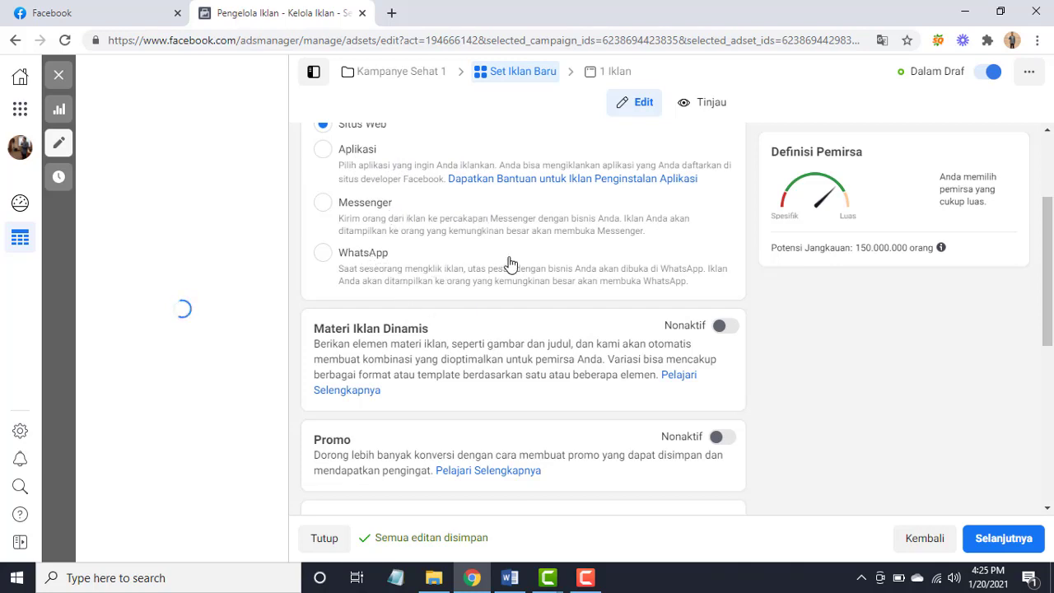
pyautogui.scroll(2, 1048, 272)
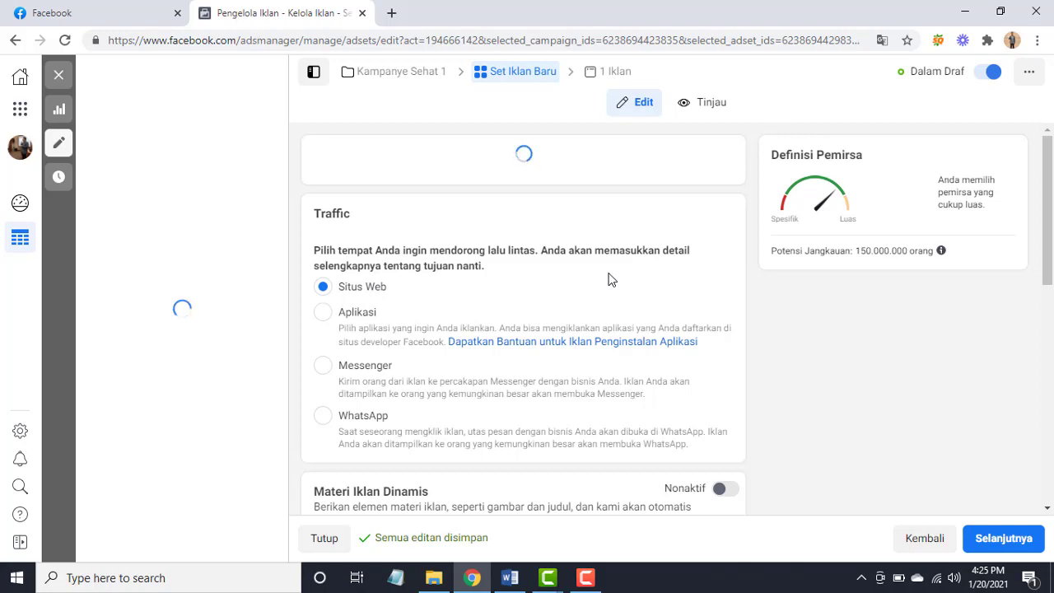
pyautogui.moveTo(1048, 275); pyautogui.dragTo(1052, 376)
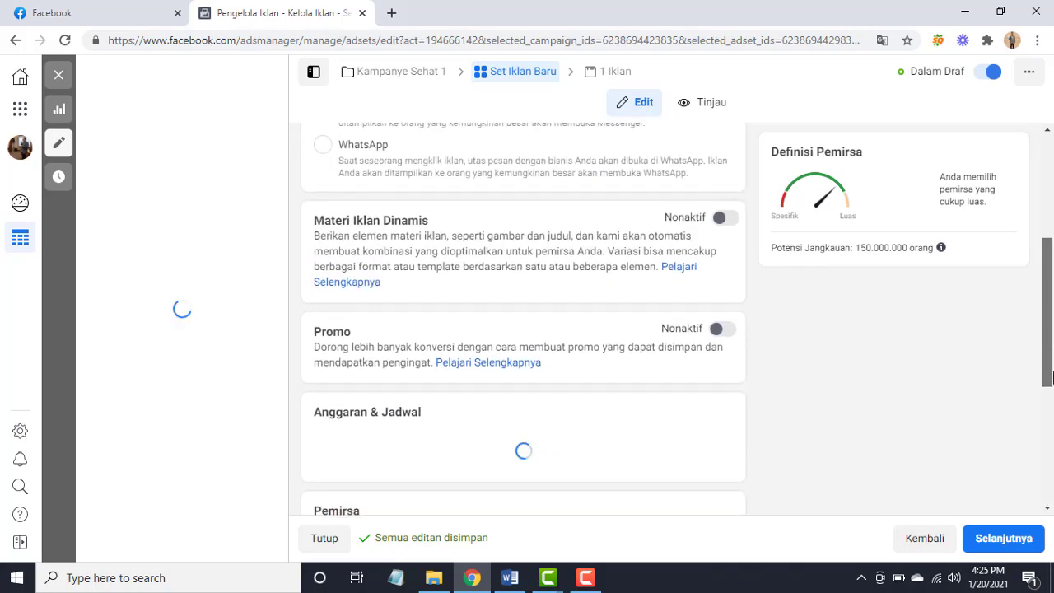
pyautogui.scroll(-2, 872, 426)
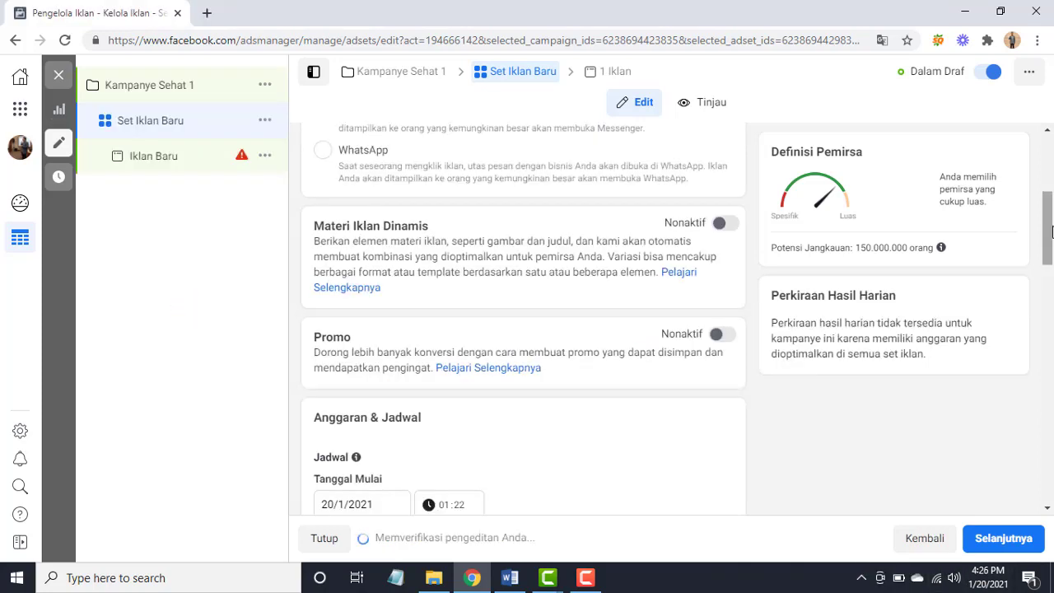
# - Enable an end date in the ad set's schedule and set it to 27/1/2021
pyautogui.moveTo(1052, 231); pyautogui.dragTo(1052, 280)
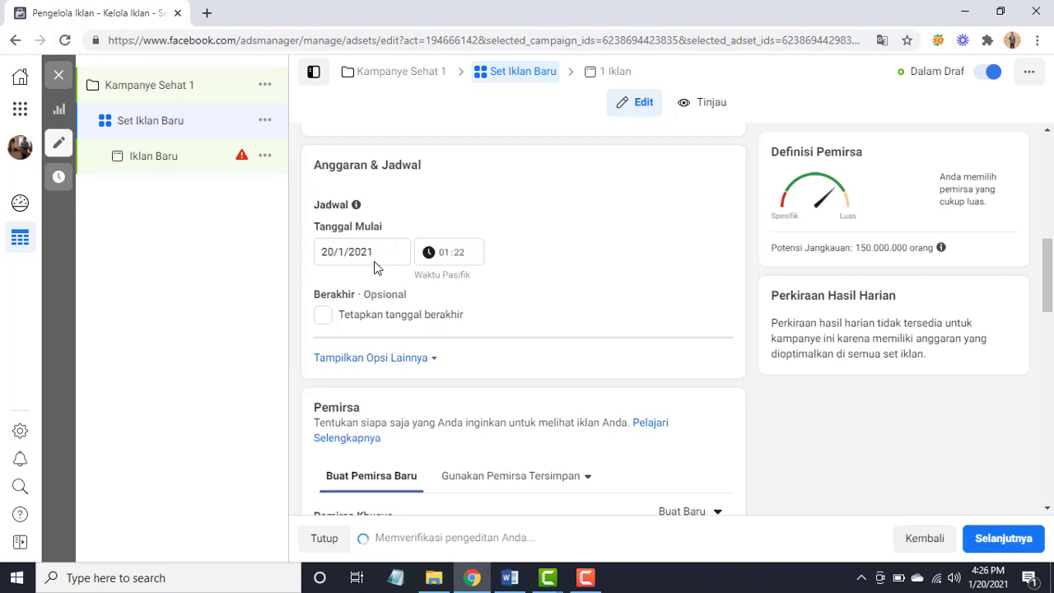
pyautogui.click(458, 257)
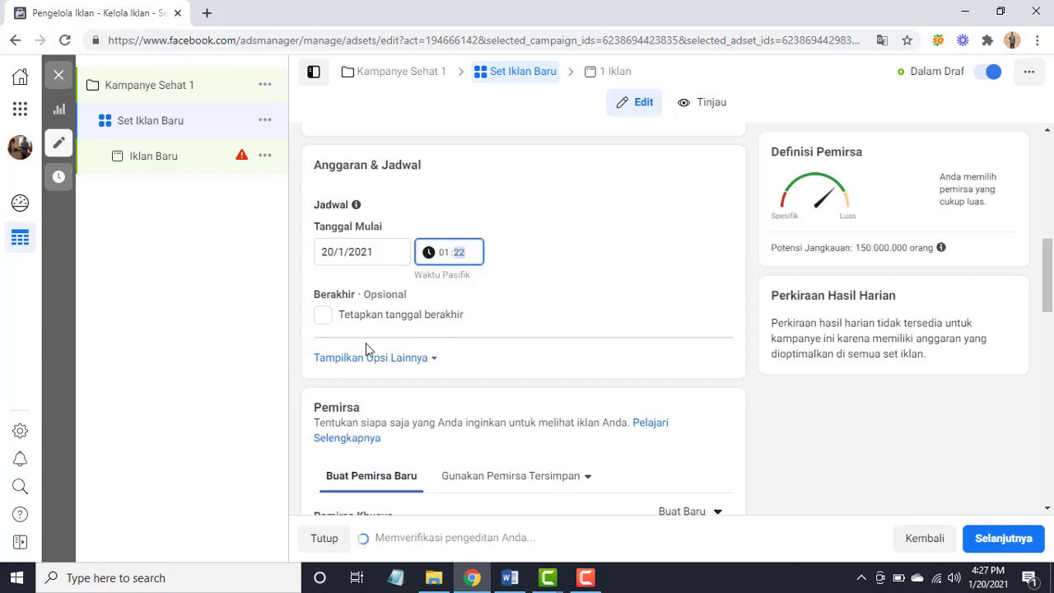
pyautogui.click(330, 323)
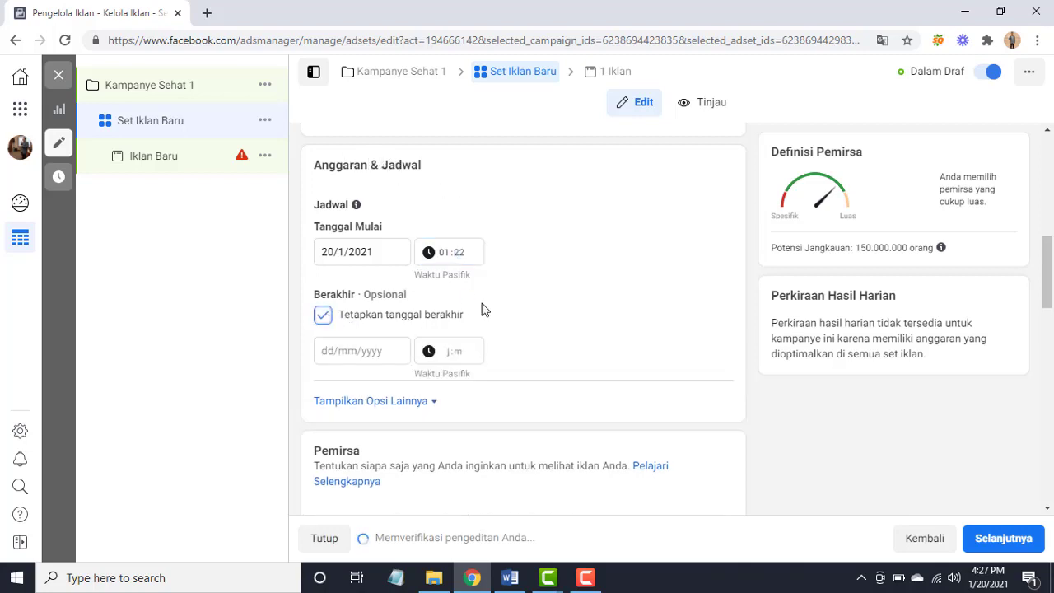
pyautogui.click(344, 351)
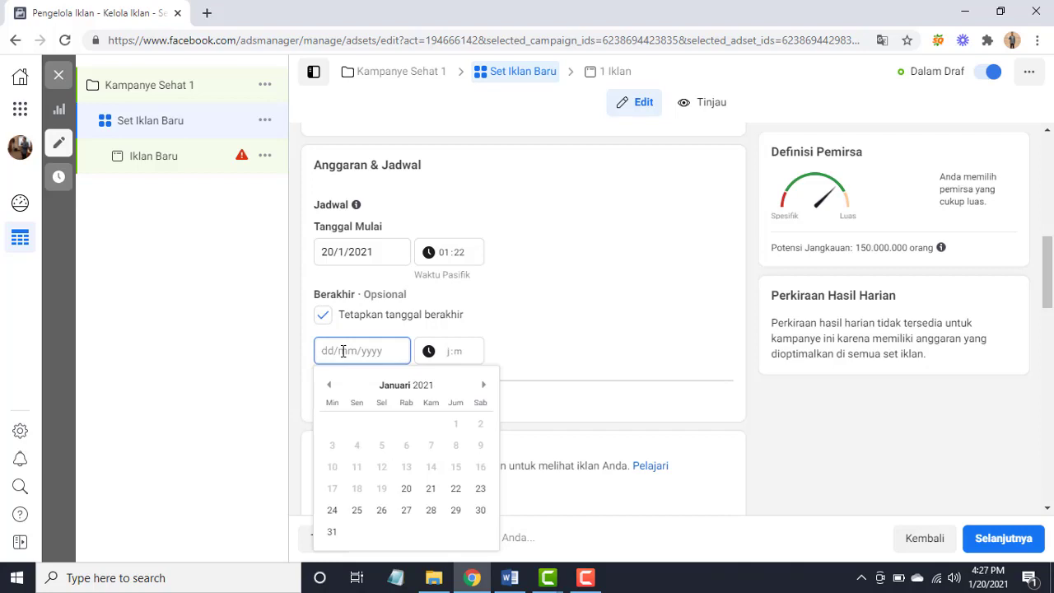
pyautogui.click(406, 510)
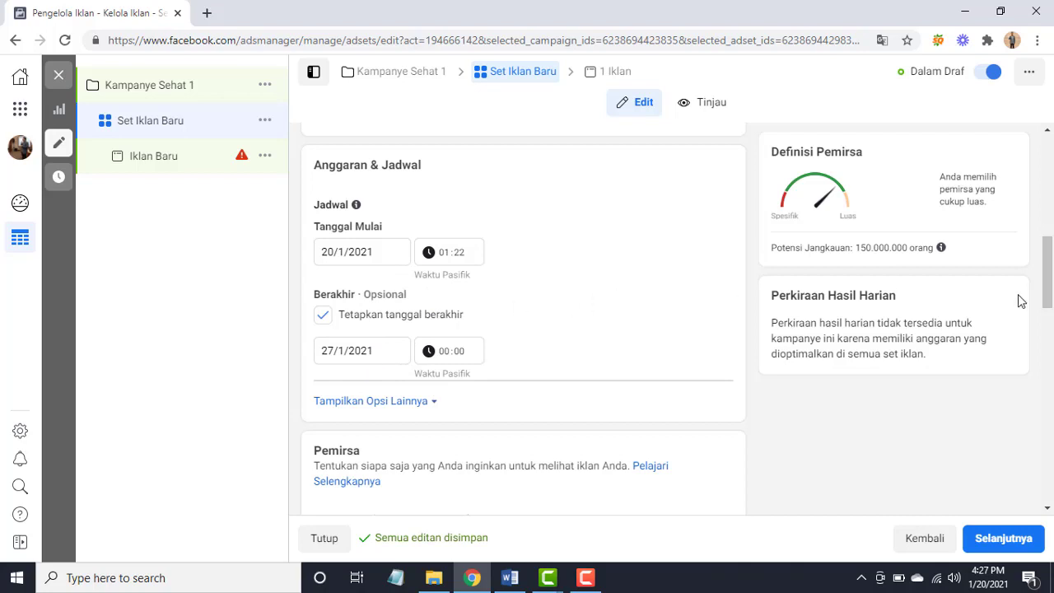
pyautogui.scroll(1, 1051, 256)
pyautogui.moveTo(1051, 256); pyautogui.dragTo(1039, 329)
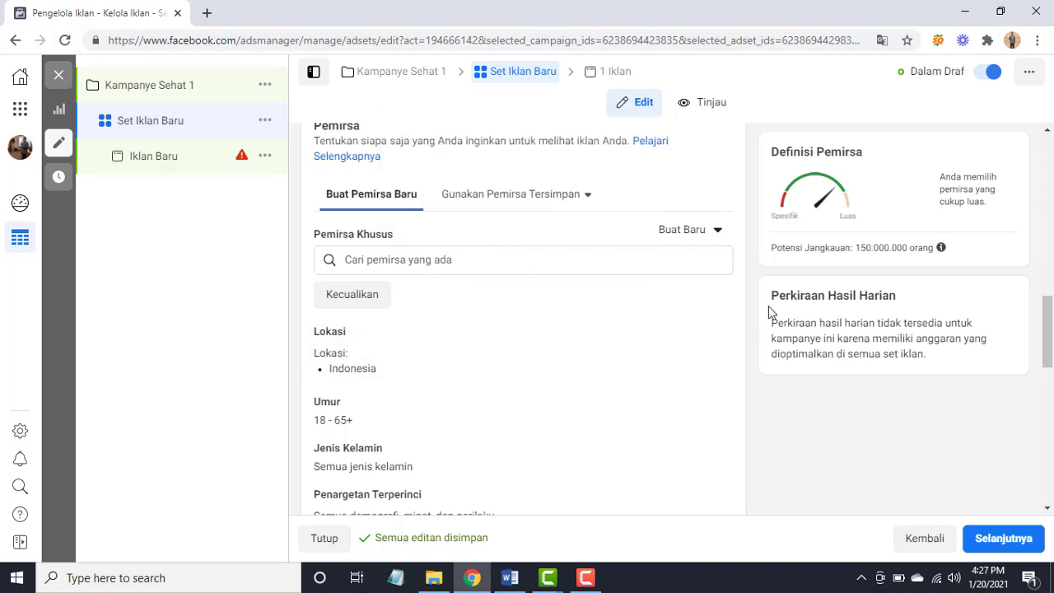
# - Edit the audience's Lokasi and add the city Jakarta, Jakarta, Indonesia as an included location
pyautogui.moveTo(1048, 346); pyautogui.dragTo(1048, 376)
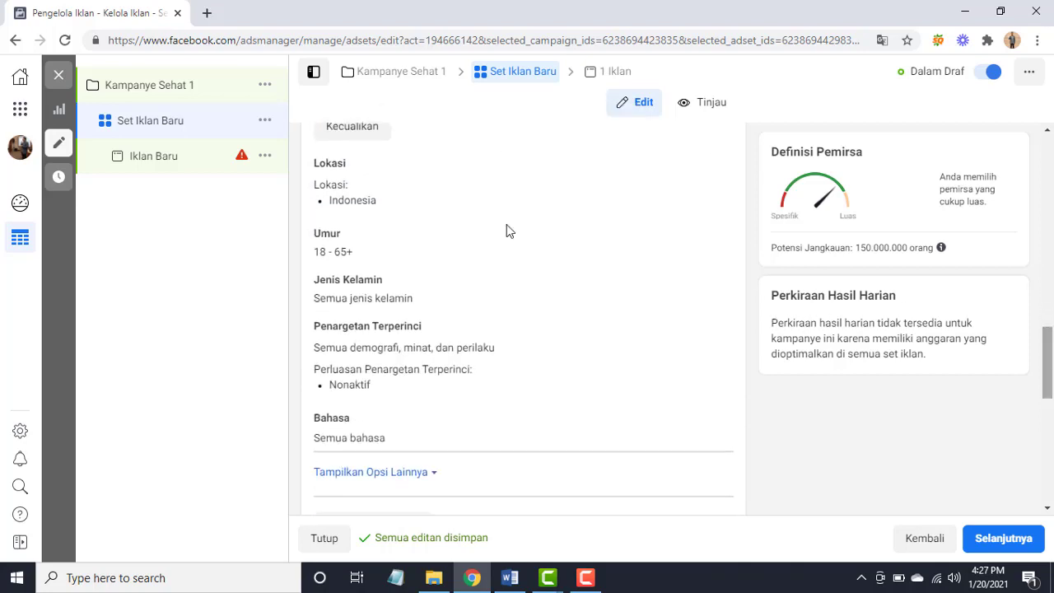
pyautogui.moveTo(714, 168)
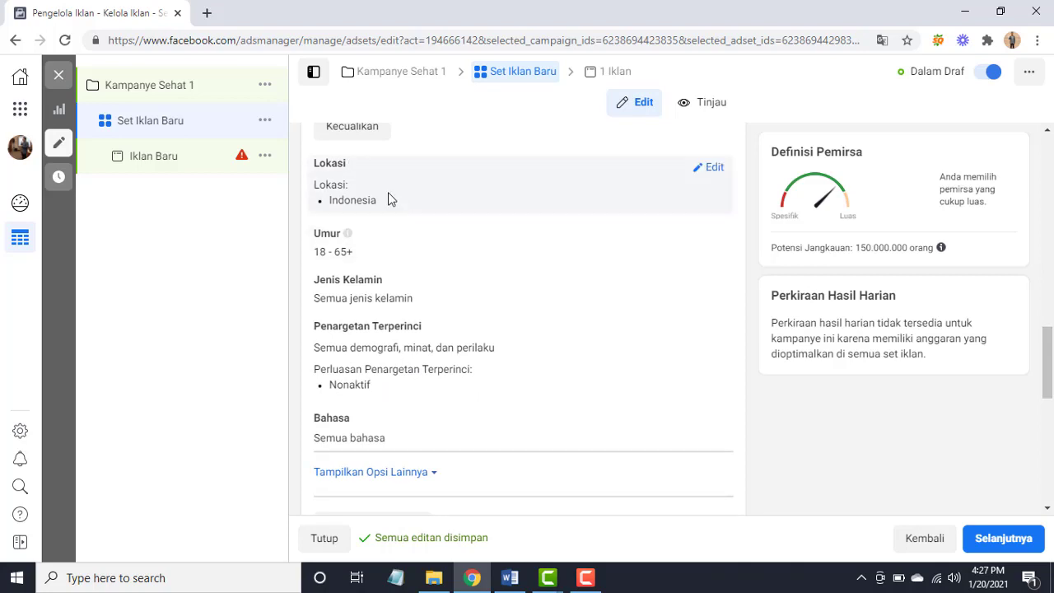
pyautogui.click(713, 169)
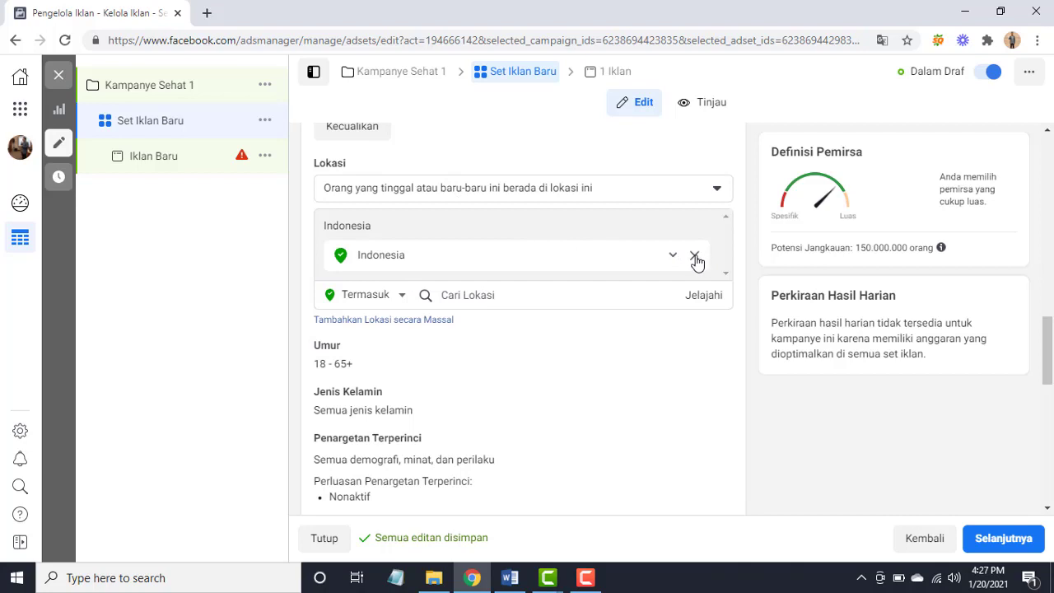
pyautogui.click(544, 293)
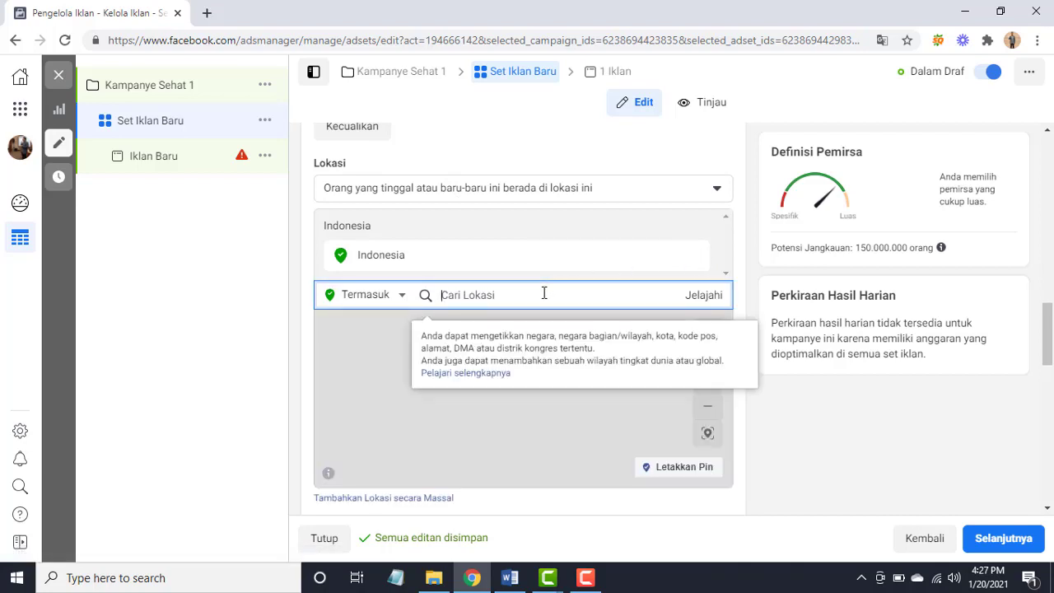
pyautogui.write('Jakarta')
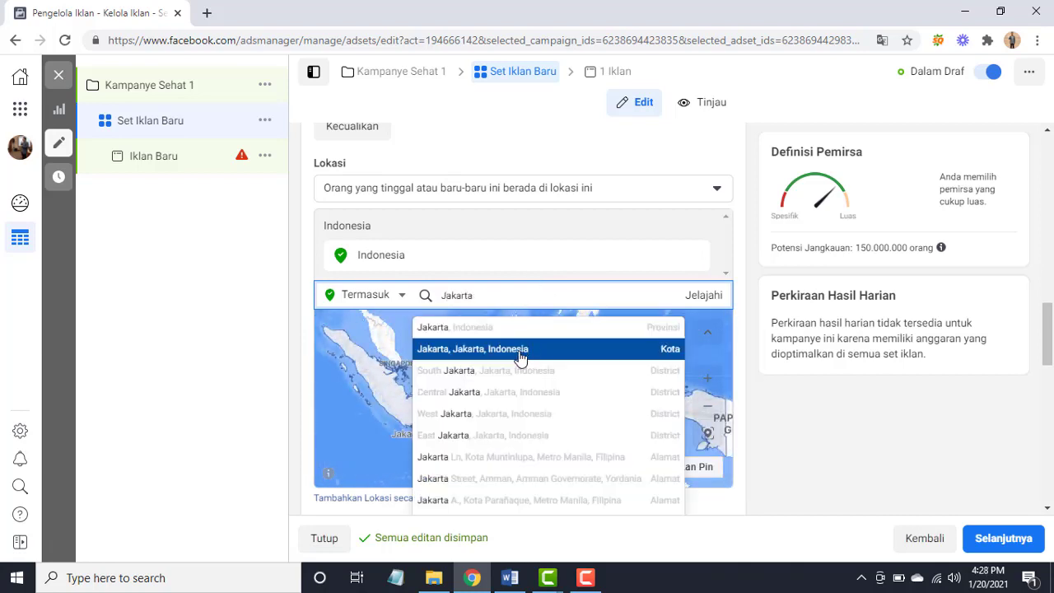
pyautogui.click(520, 356)
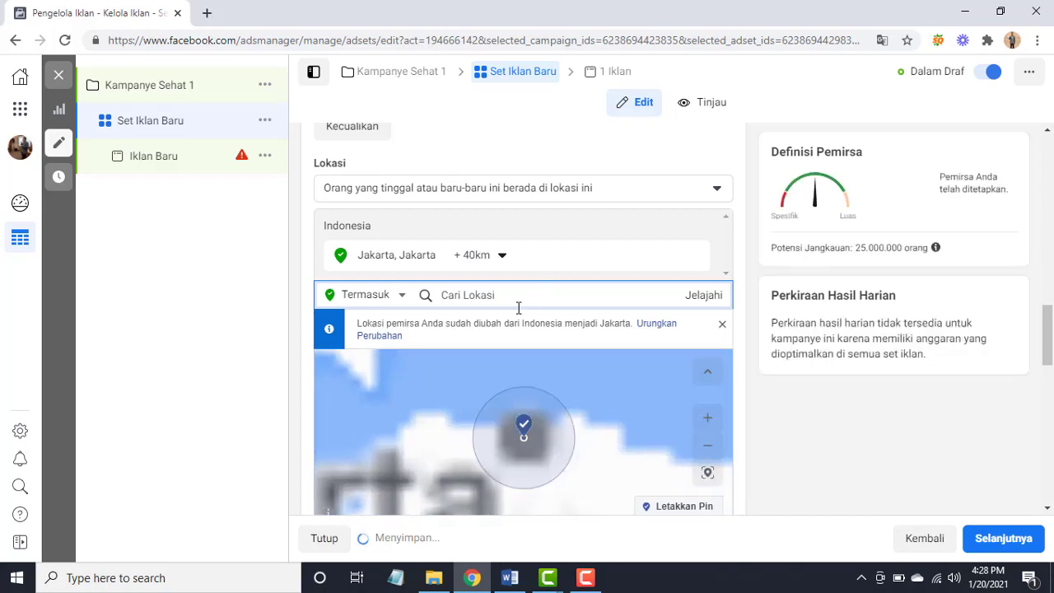
# - Add the cities Bogor, West Java and Depok, West Java to the audience's included locations
pyautogui.write('Bogot')
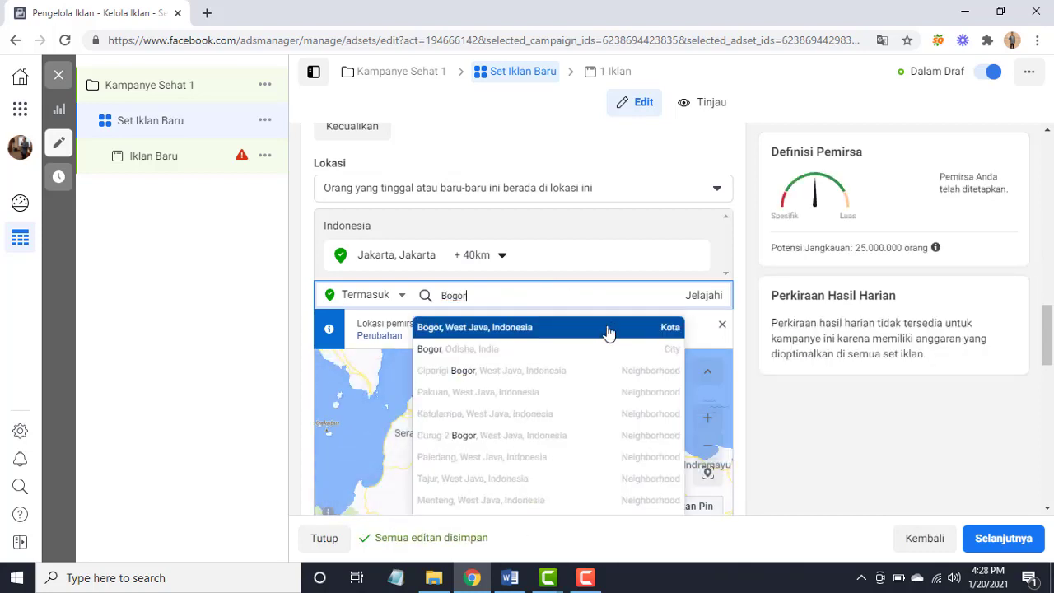
pyautogui.click(673, 327)
pyautogui.write('Dep')
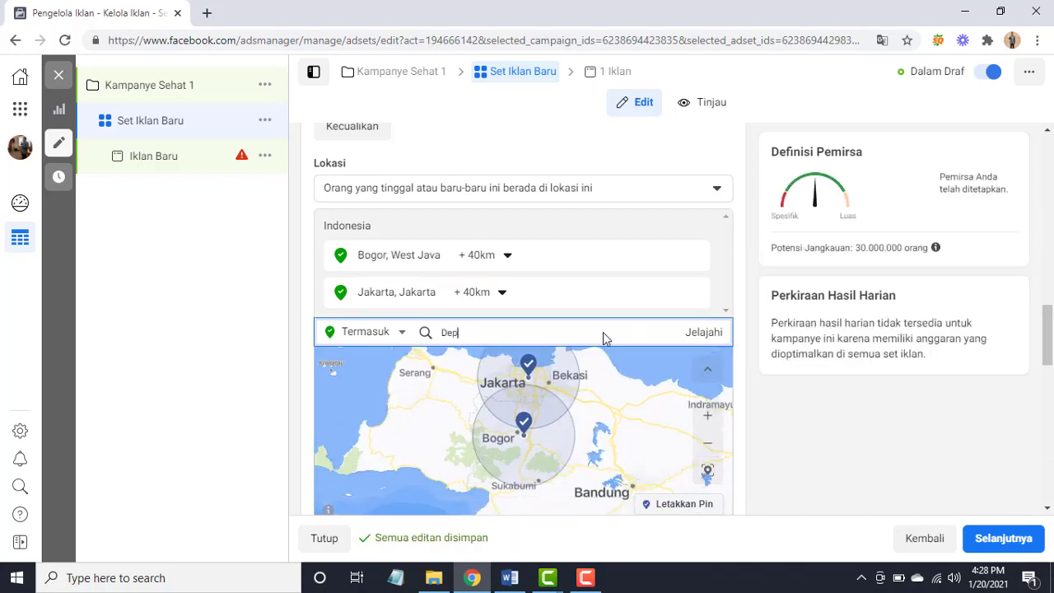
pyautogui.write('ok')
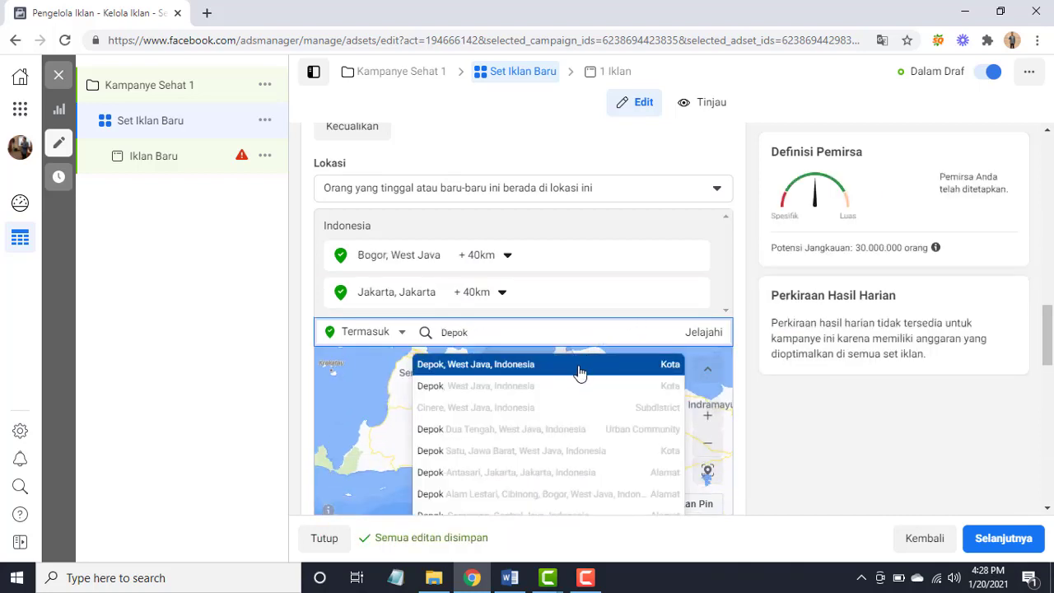
pyautogui.click(580, 373)
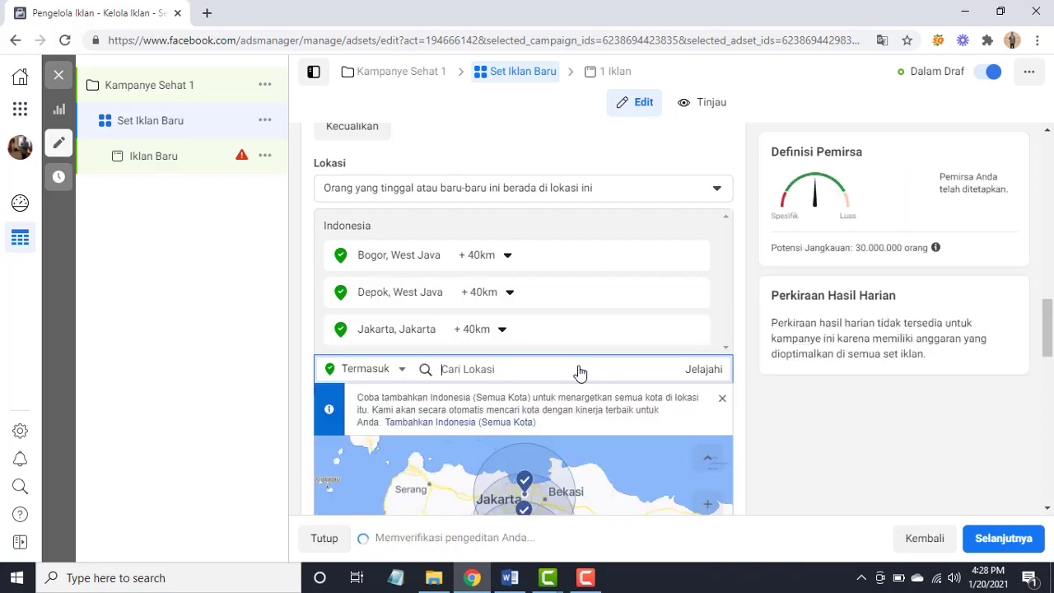
# - Add the cities Tangerang, Banten and Bekasi, West Java to the audience's included locations
pyautogui.write('Tangerang')
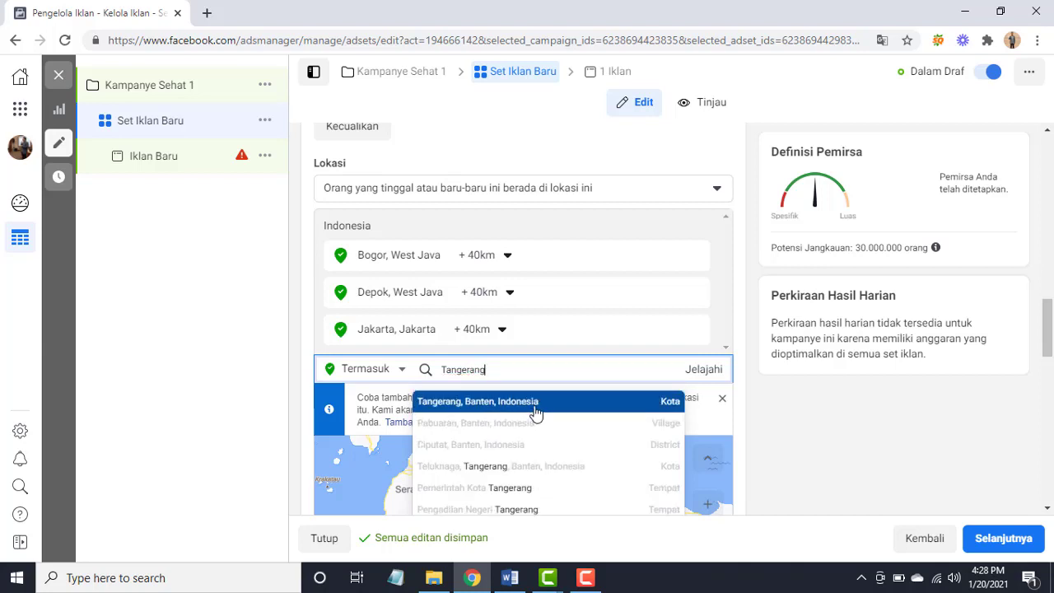
pyautogui.click(535, 401)
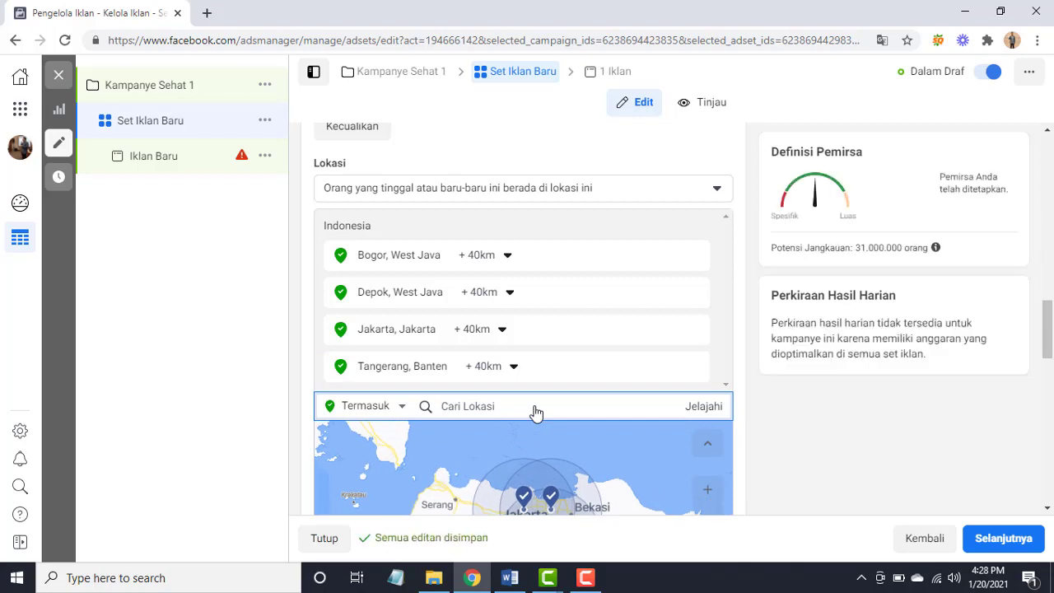
pyautogui.write('Bekasi')
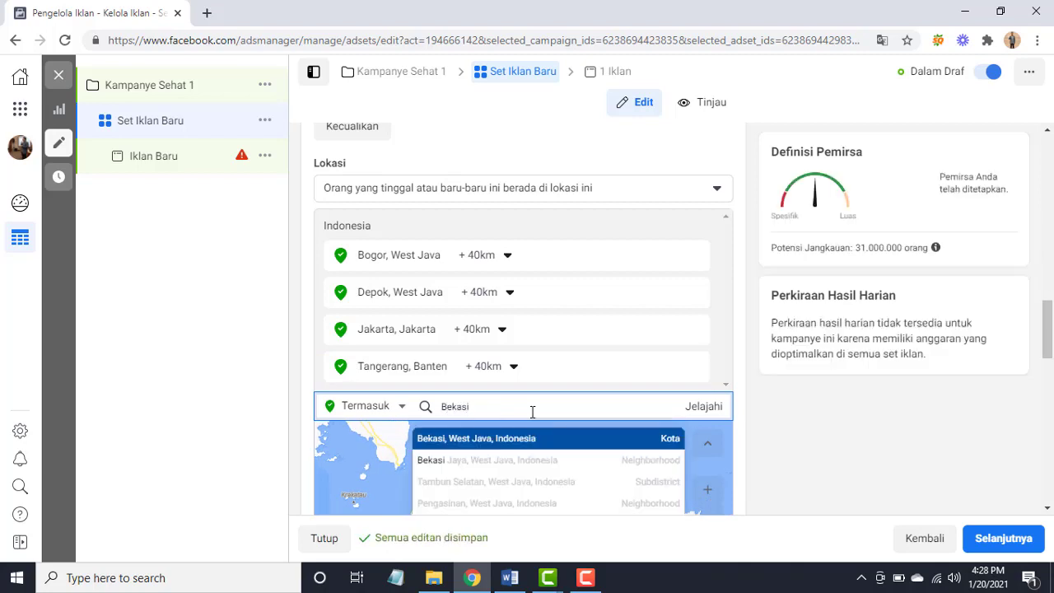
pyautogui.click(520, 441)
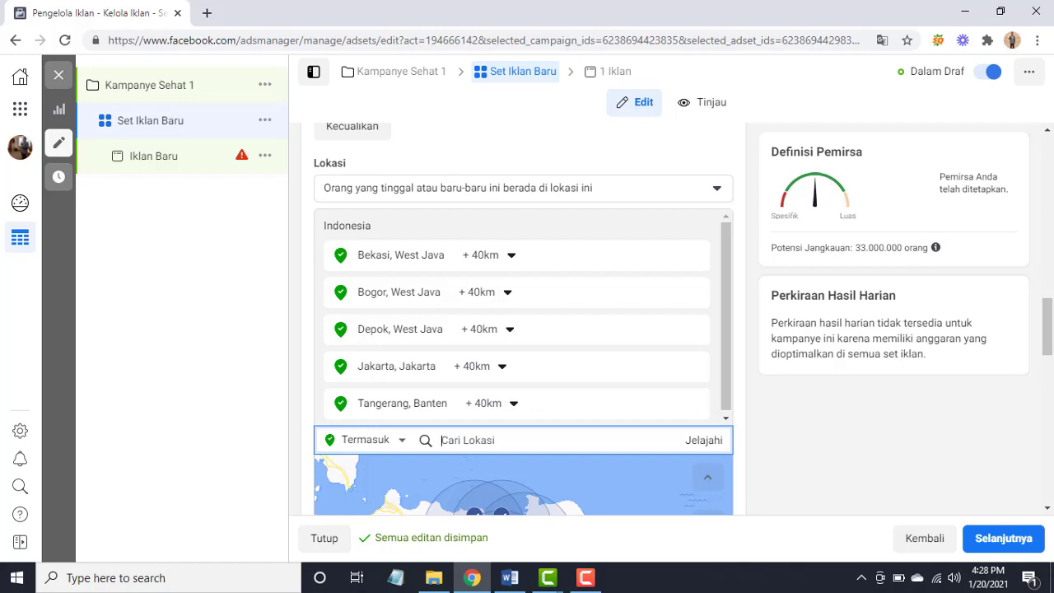
# - Set the location targeting type to Orang yang tinggal di lokasi ini
pyautogui.moveTo(1050, 341); pyautogui.dragTo(1049, 322)
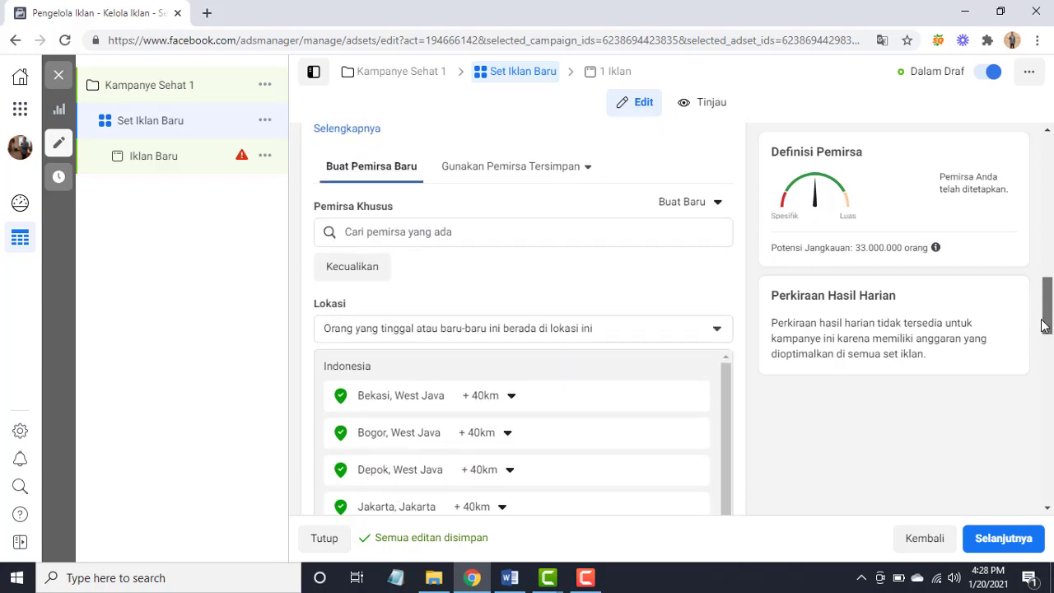
pyautogui.click(595, 333)
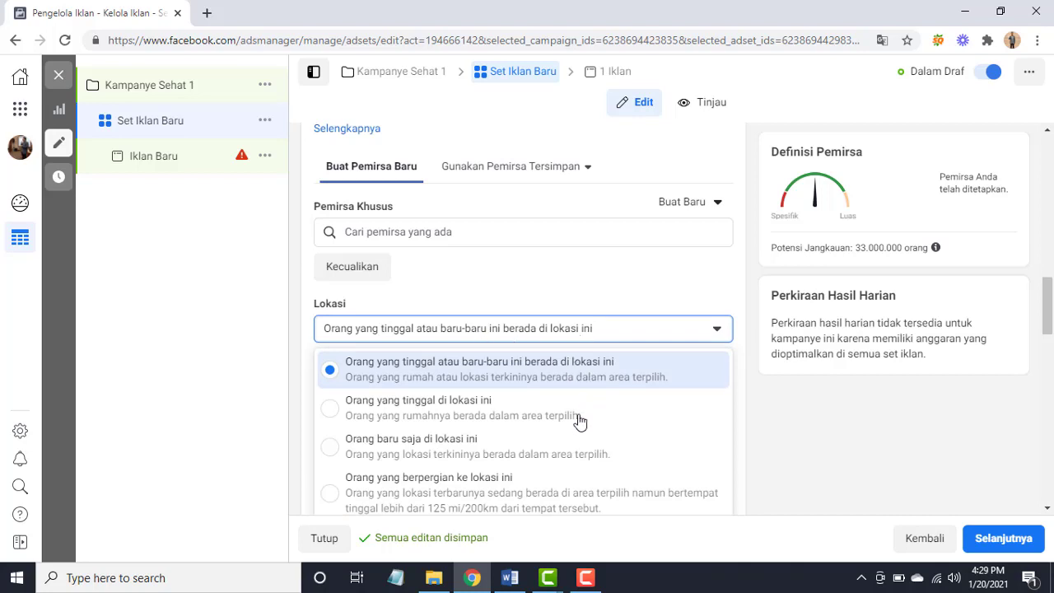
pyautogui.click(473, 409)
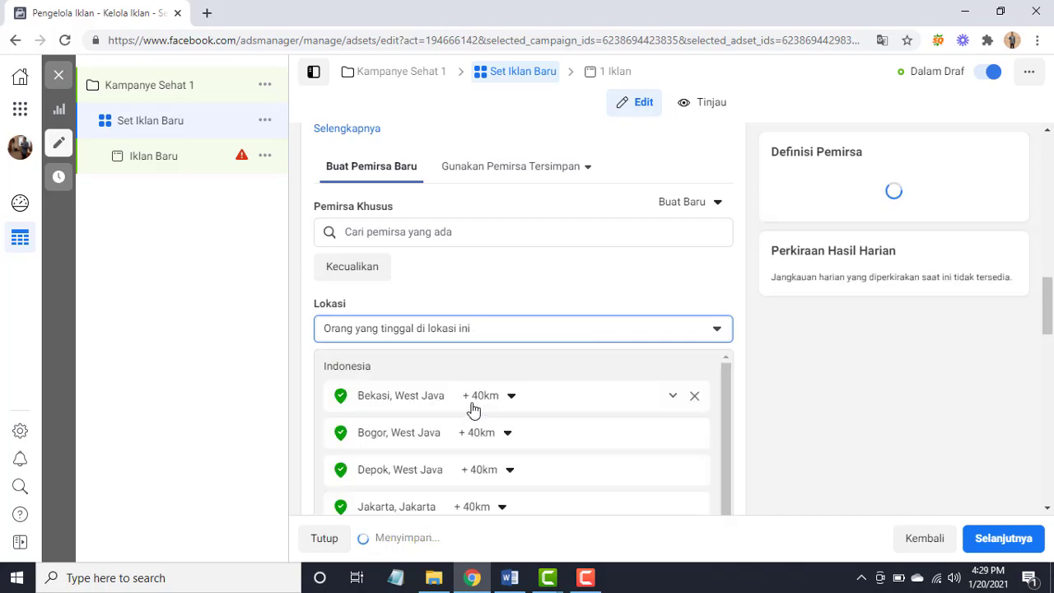
pyautogui.click(595, 333)
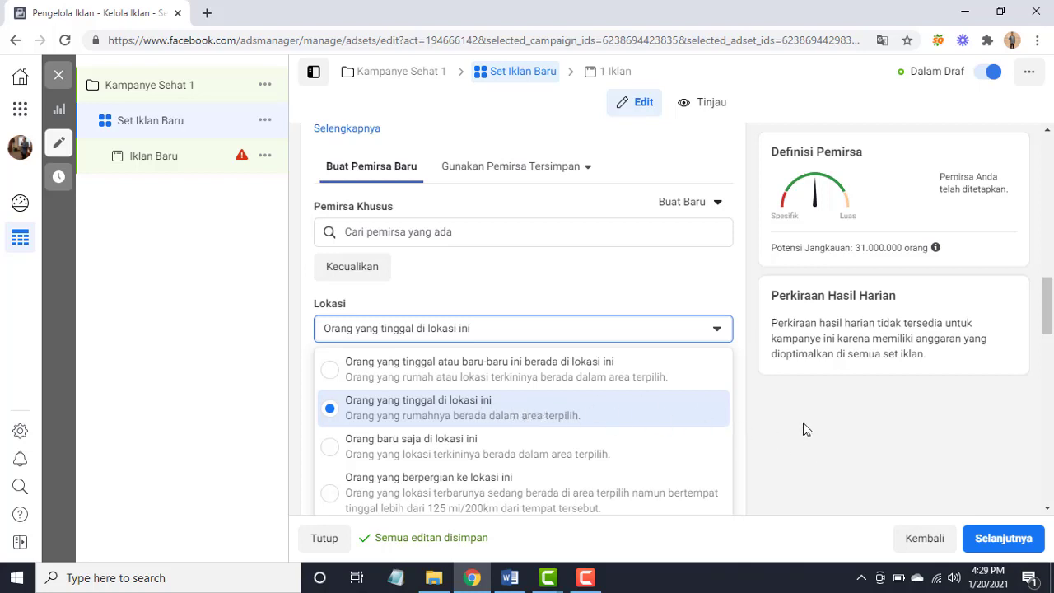
pyautogui.click(875, 438)
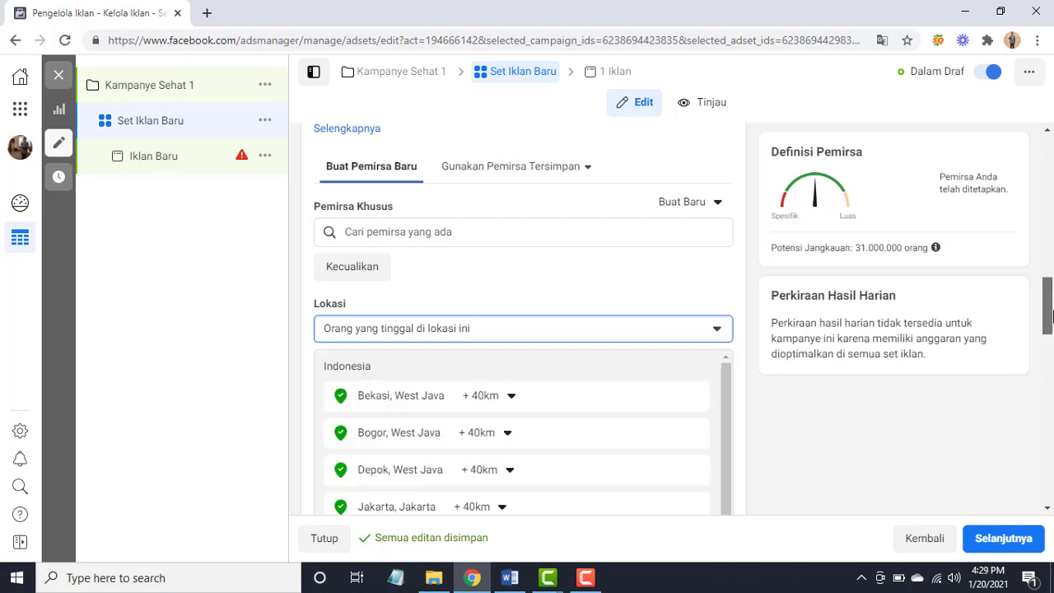
# - Edit the audience's Umur and set the minimum age to 24
pyautogui.moveTo(1048, 318); pyautogui.dragTo(1050, 396)
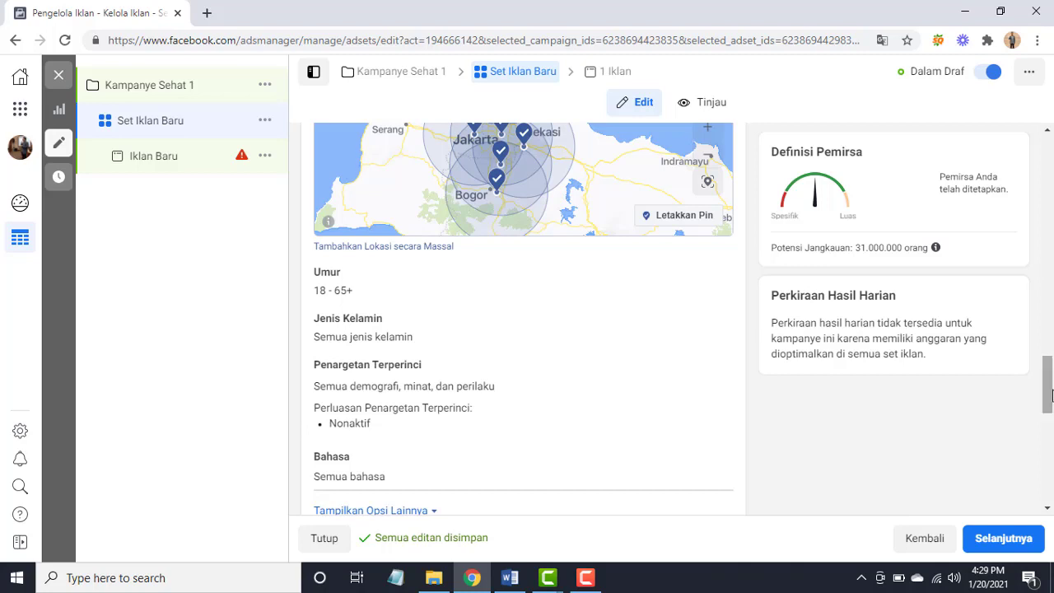
pyautogui.moveTo(470, 294)
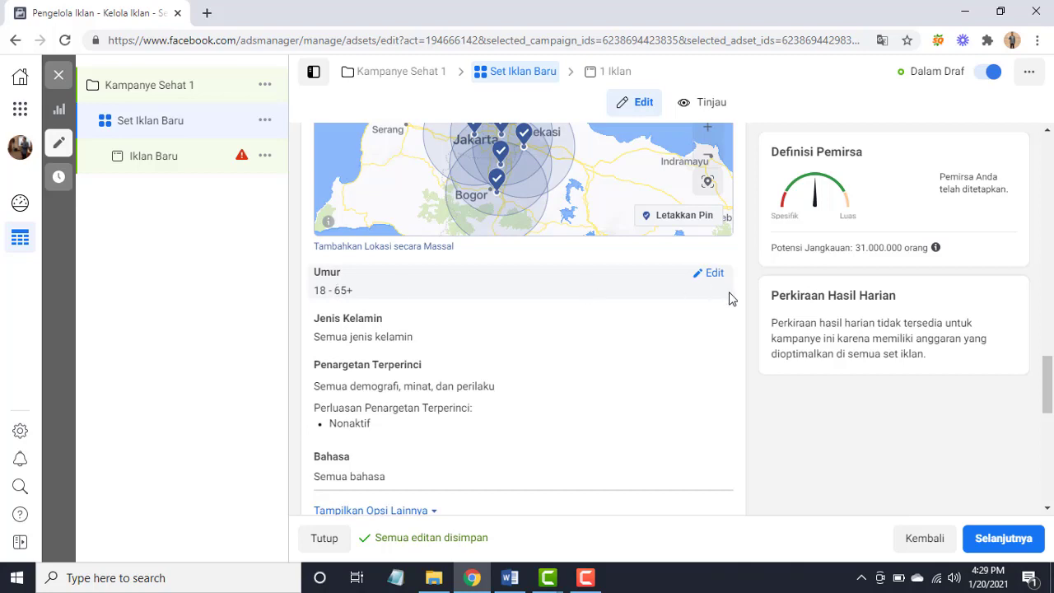
pyautogui.click(710, 275)
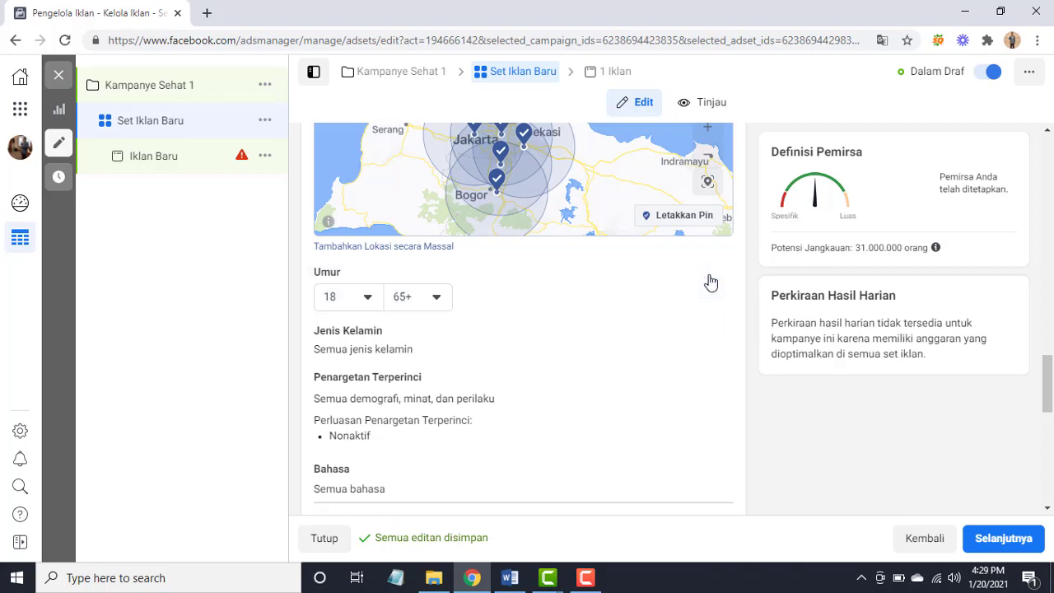
pyautogui.click(346, 297)
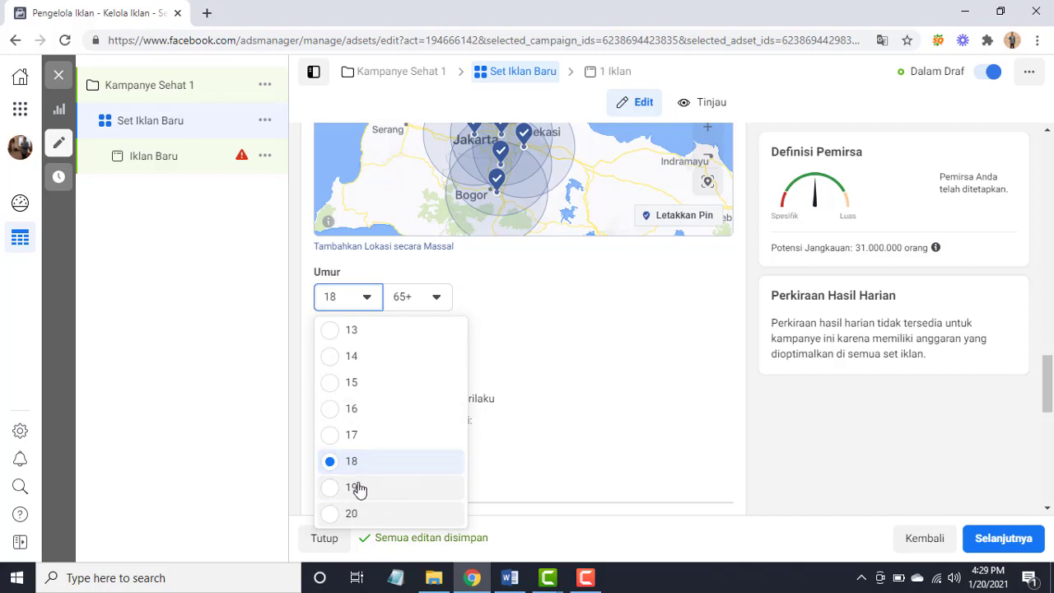
pyautogui.doubleClick(461, 460)
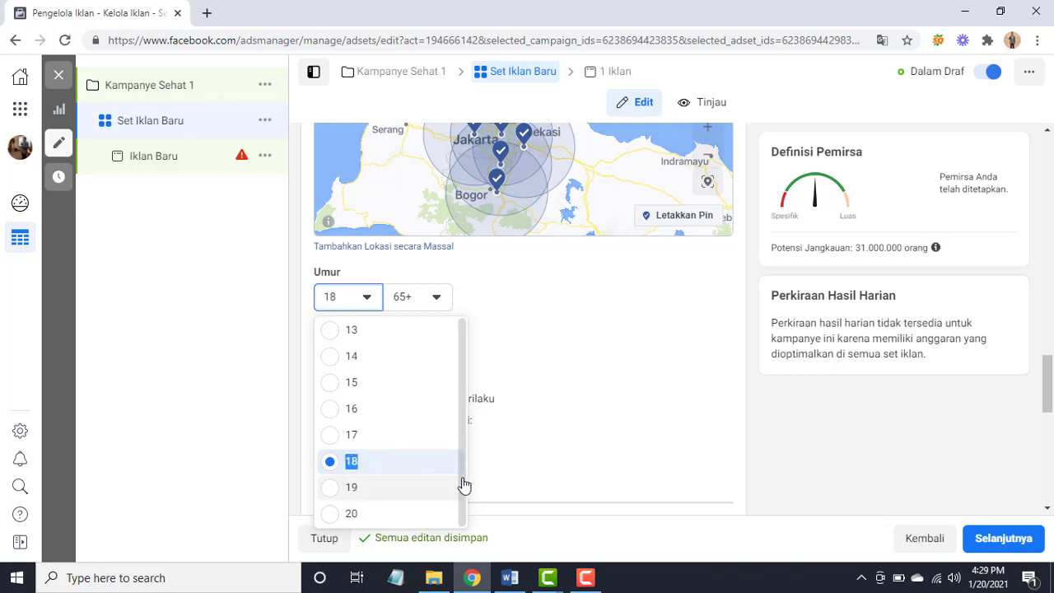
pyautogui.click(464, 486)
pyautogui.click(349, 297)
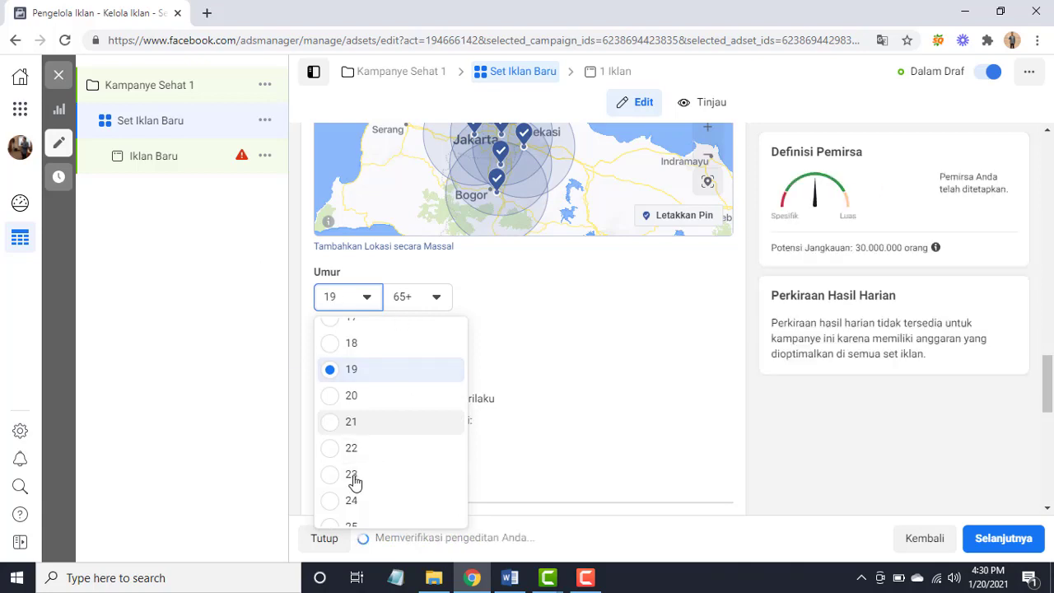
pyautogui.click(333, 500)
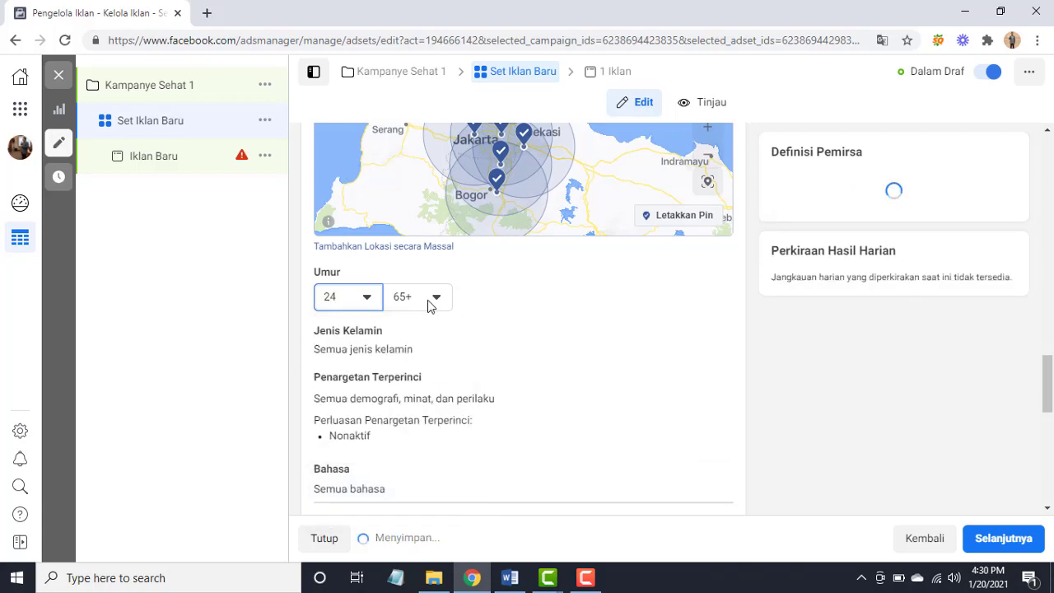
# - Set the audience's maximum age to 35
pyautogui.click(429, 298)
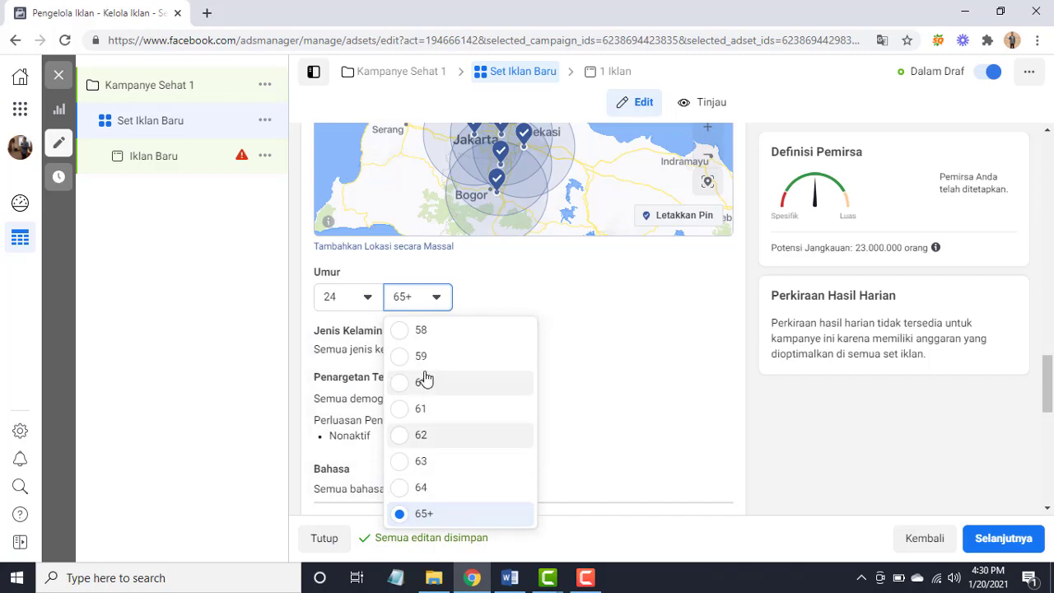
pyautogui.click(535, 380)
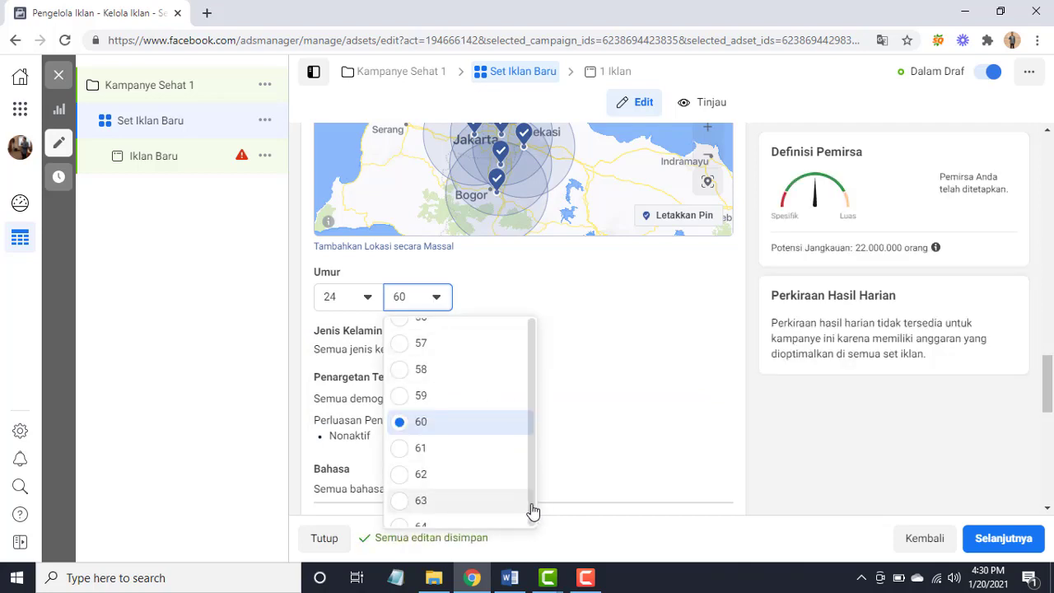
pyautogui.scroll(5, 532, 469)
pyautogui.click(532, 468)
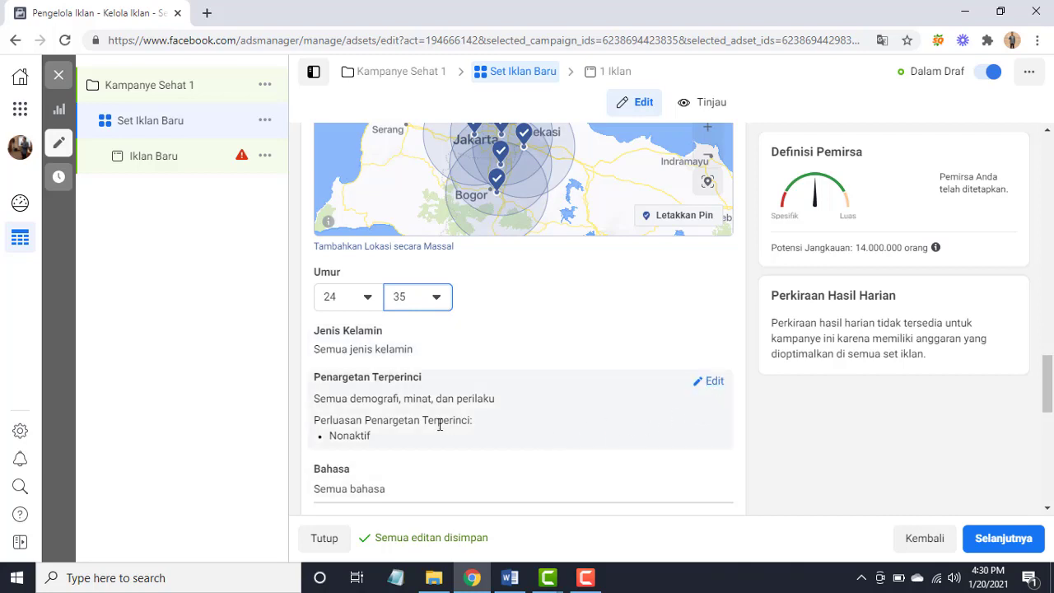
# - Edit Penargetan Terperinci, search for diet and add the interest Diet to the people to include
pyautogui.click(717, 384)
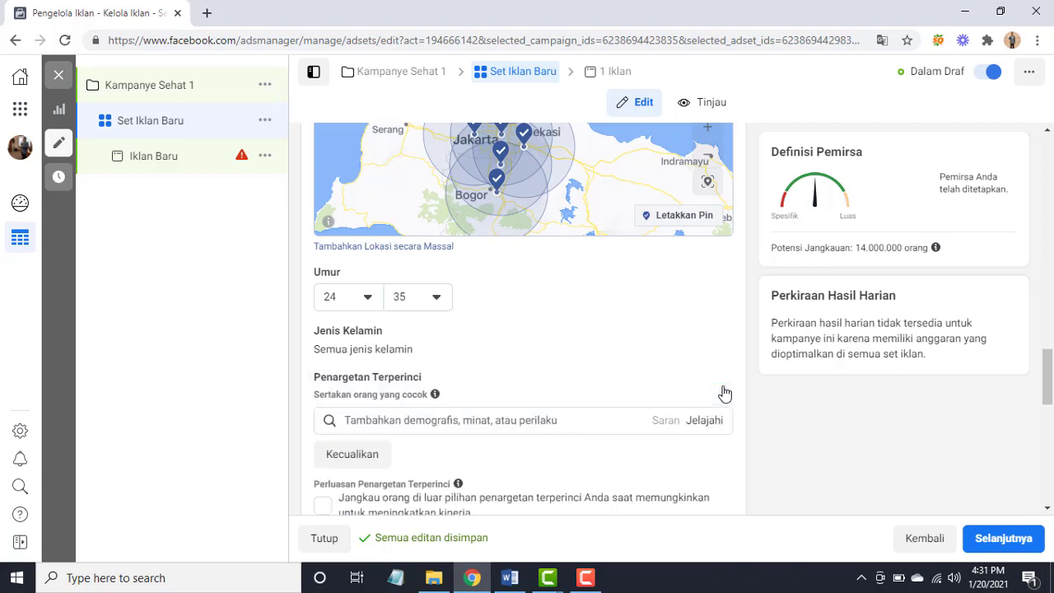
pyautogui.click(522, 422)
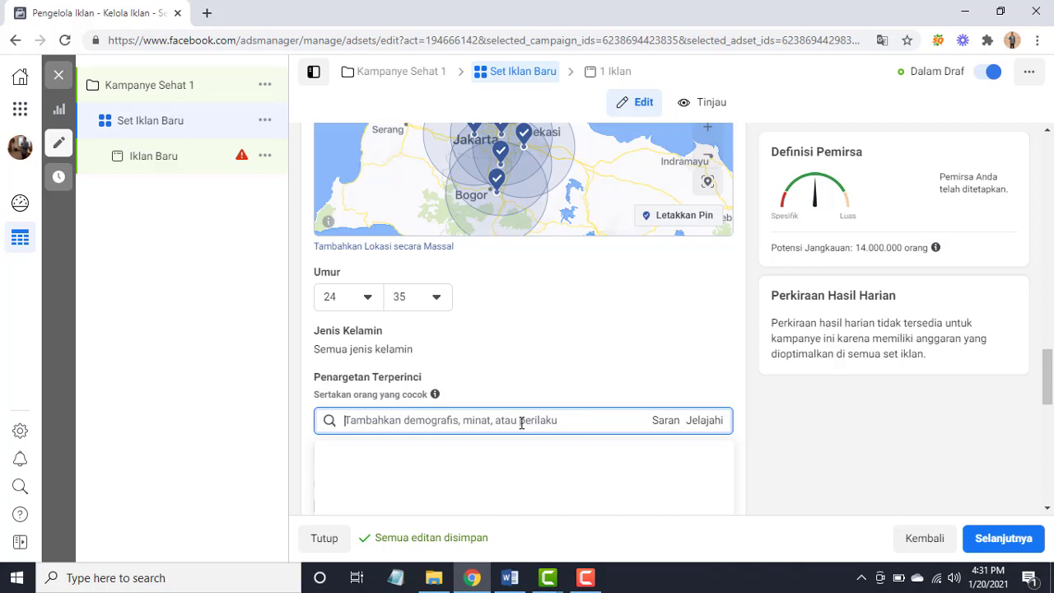
pyautogui.write('diet')
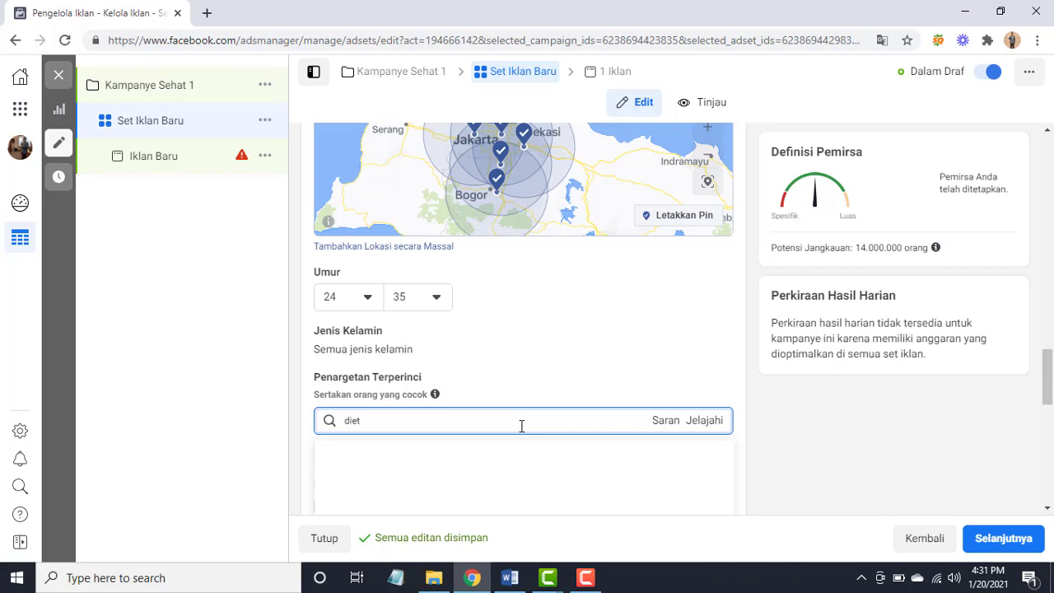
pyautogui.doubleClick(436, 423)
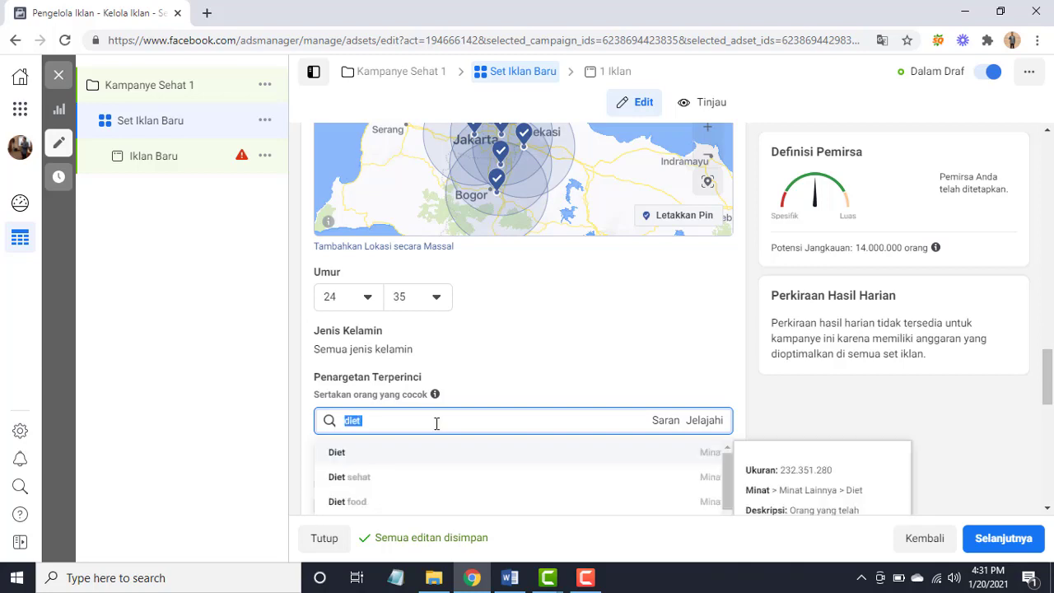
pyautogui.write('Di')
pyautogui.click(433, 454)
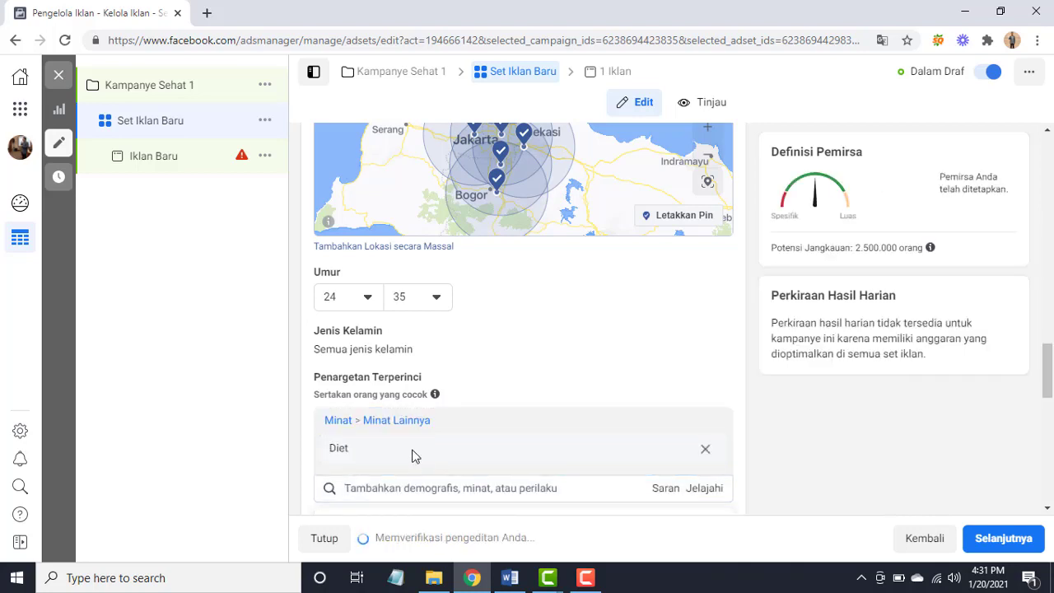
pyautogui.moveTo(426, 466)
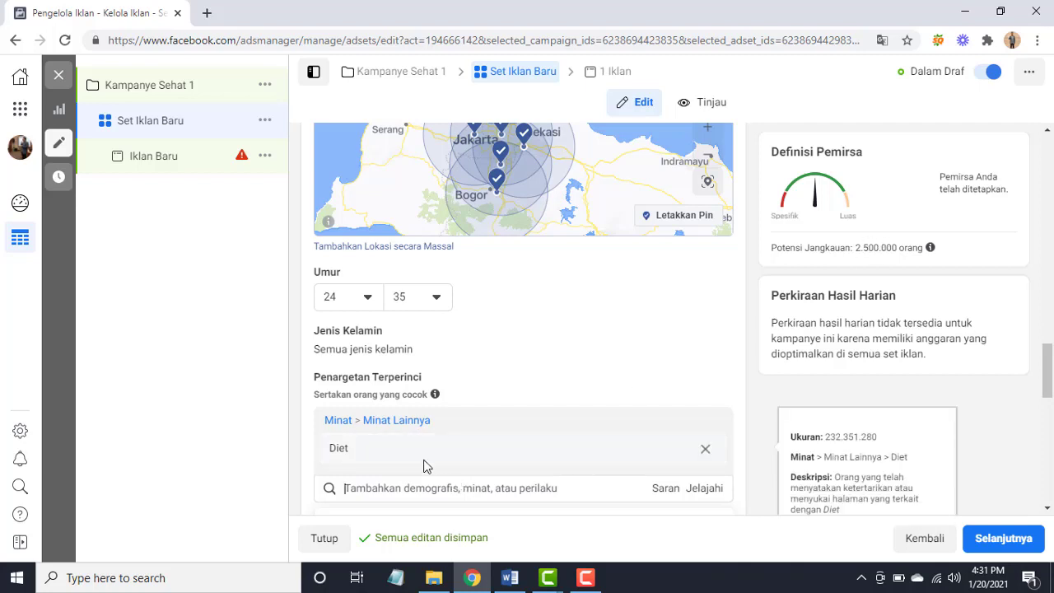
# - Search the detailed targeting for Diet and add the interests Diet sehat and Diet food
pyautogui.write('Diet')
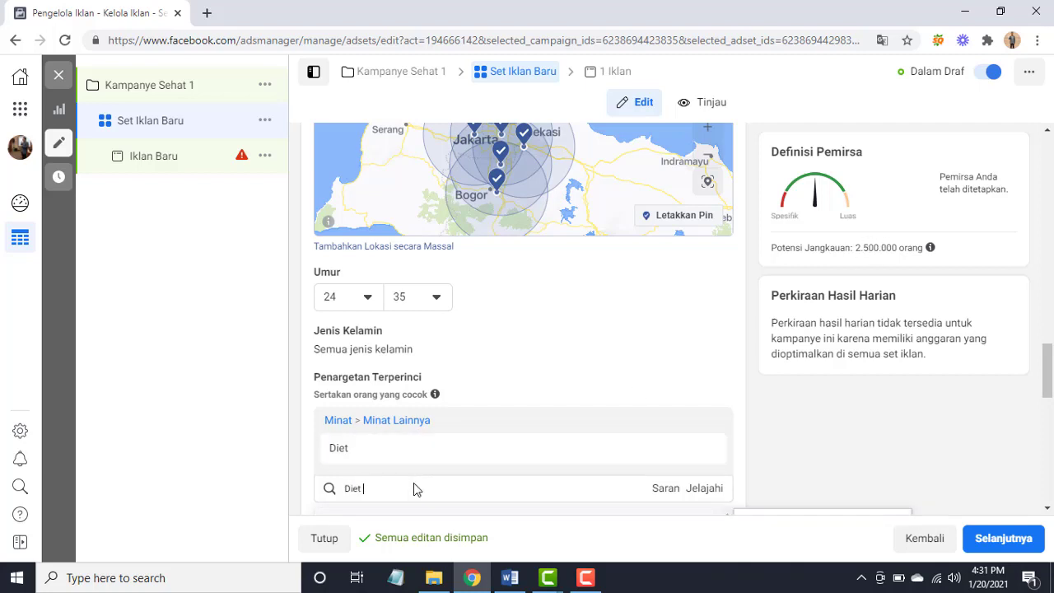
pyautogui.moveTo(1047, 371); pyautogui.dragTo(1048, 392)
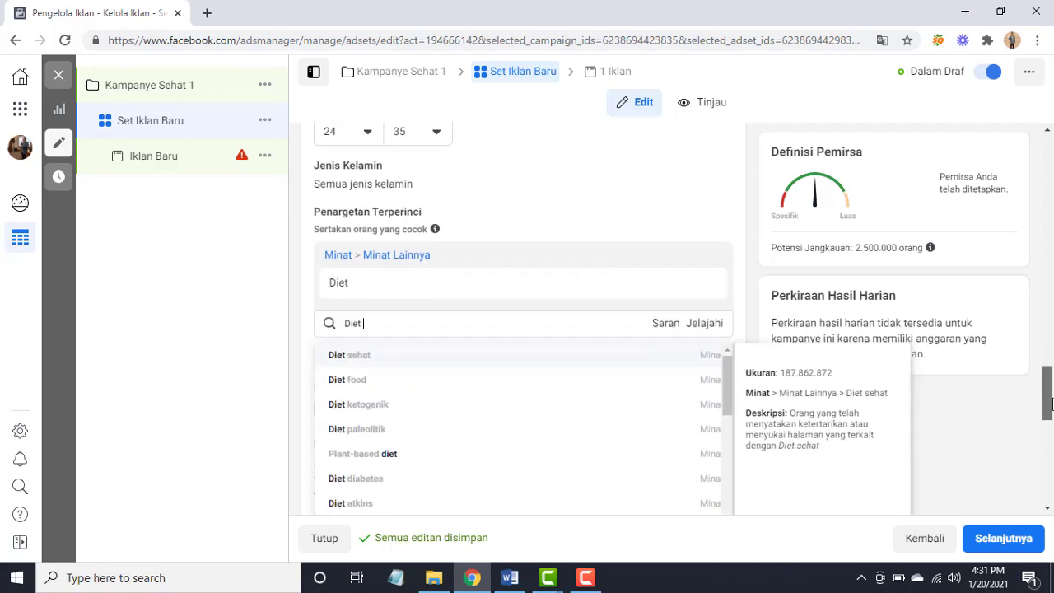
pyautogui.write('D')
pyautogui.click(390, 363)
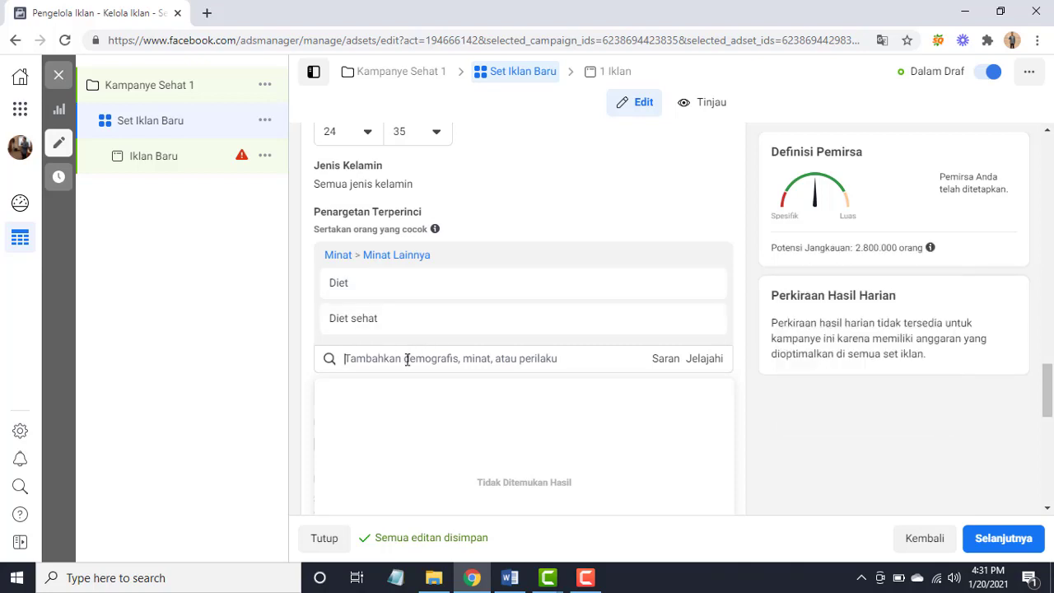
pyautogui.write('Diet')
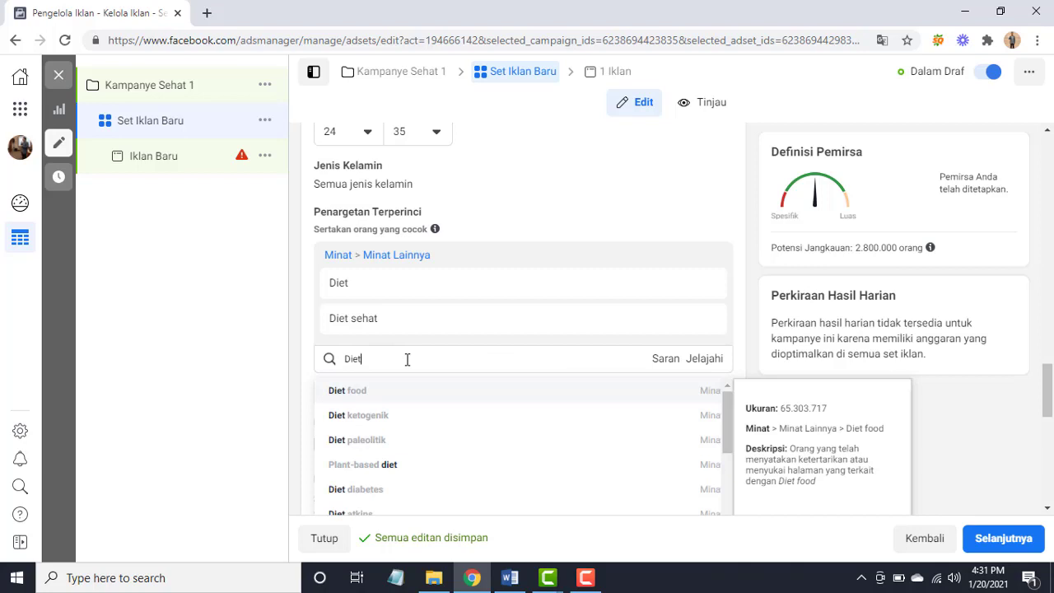
pyautogui.click(398, 402)
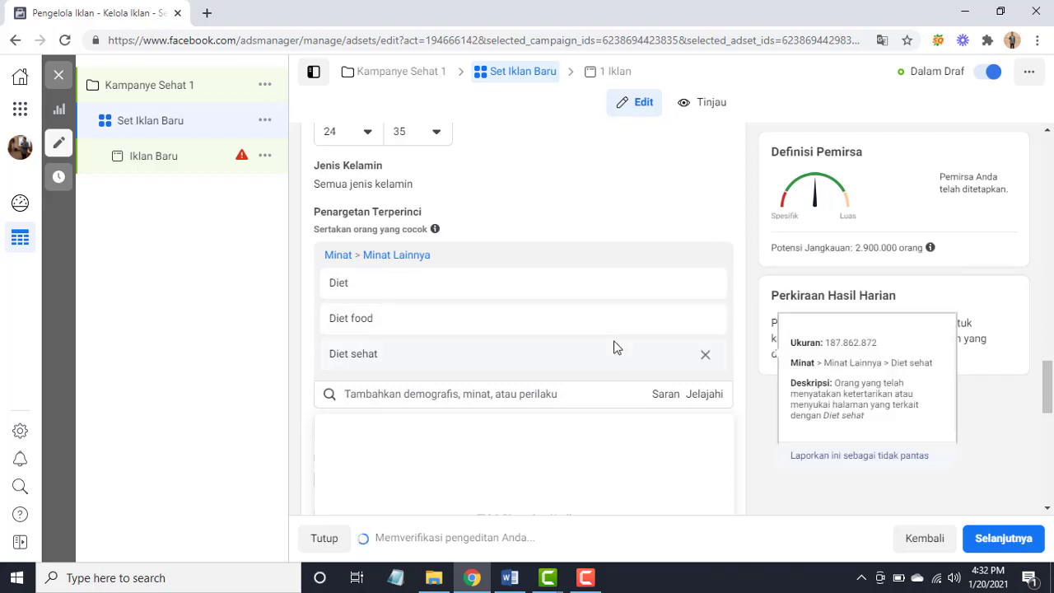
pyautogui.moveTo(919, 249)
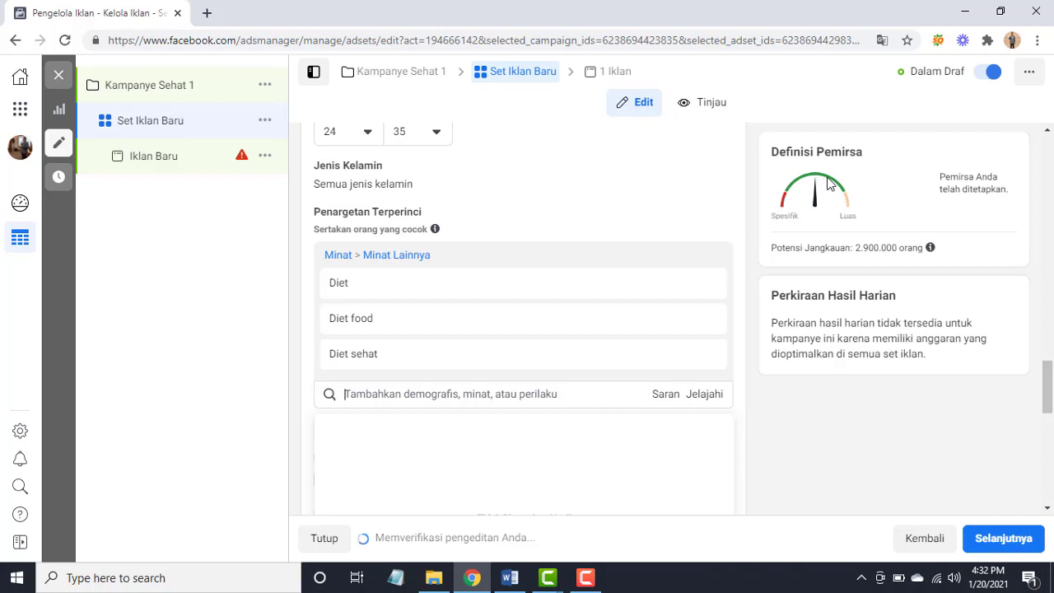
# - Search the detailed targeting for Fitness and add the interest Men's Fitness
pyautogui.click(376, 395)
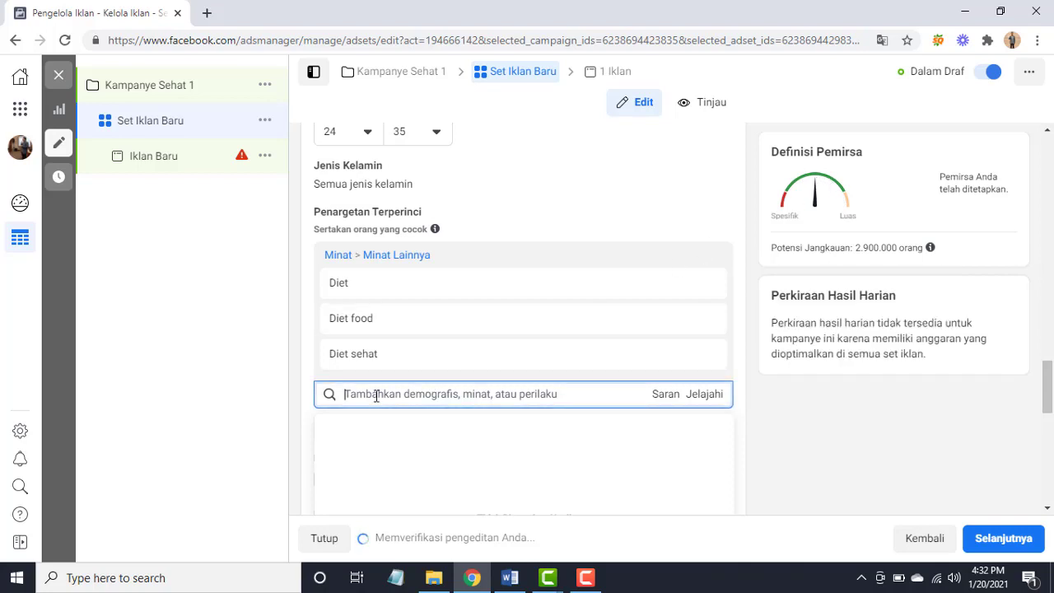
pyautogui.write('Fitness')
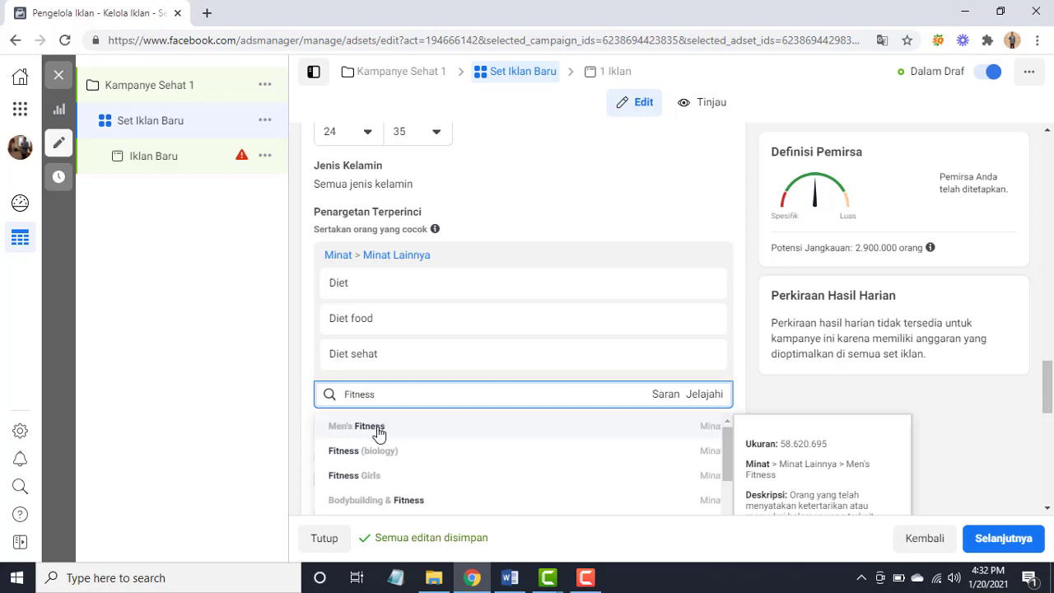
pyautogui.click(379, 434)
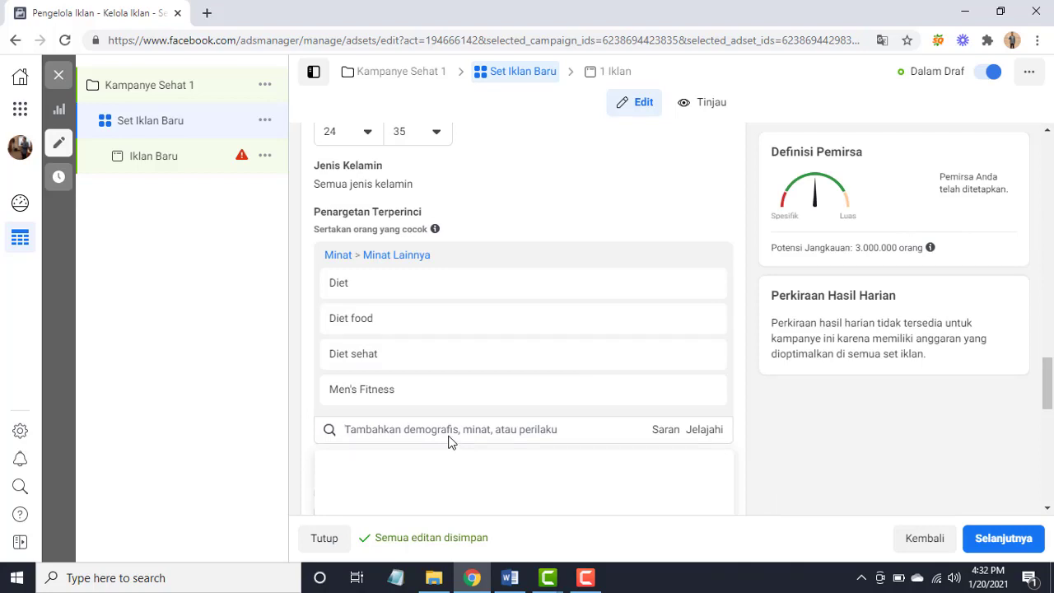
pyautogui.write('Gym')
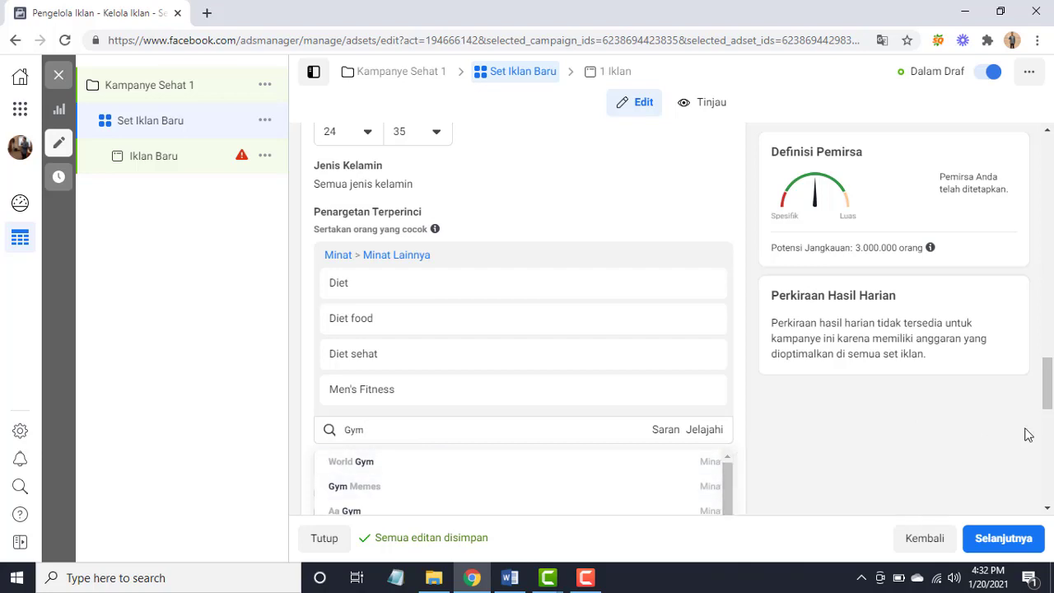
pyautogui.moveTo(1047, 400); pyautogui.dragTo(1048, 418)
pyautogui.click(951, 429)
pyautogui.click(593, 326)
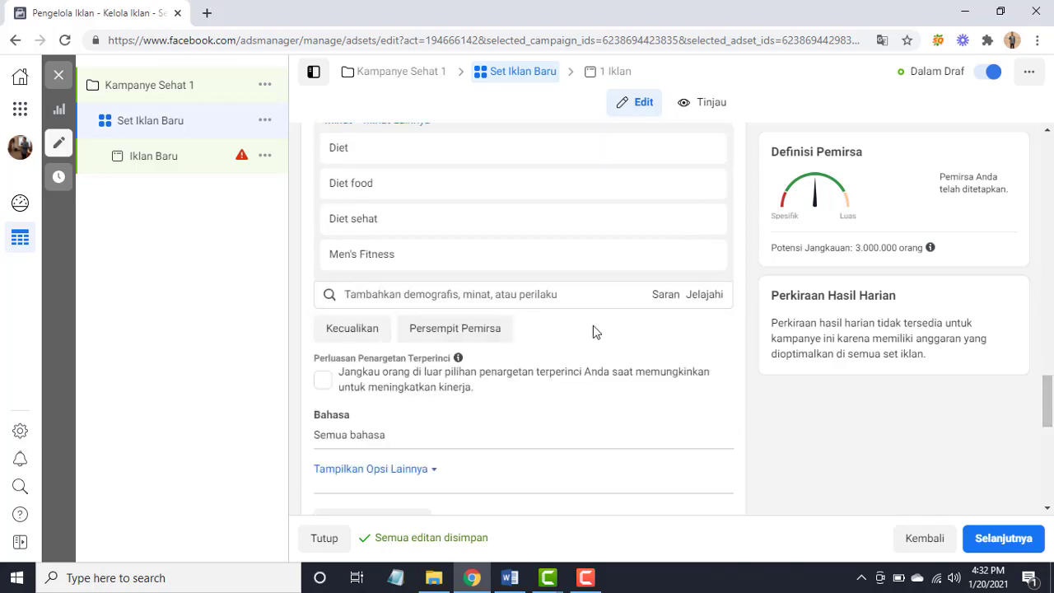
pyautogui.write('Gymnasti')
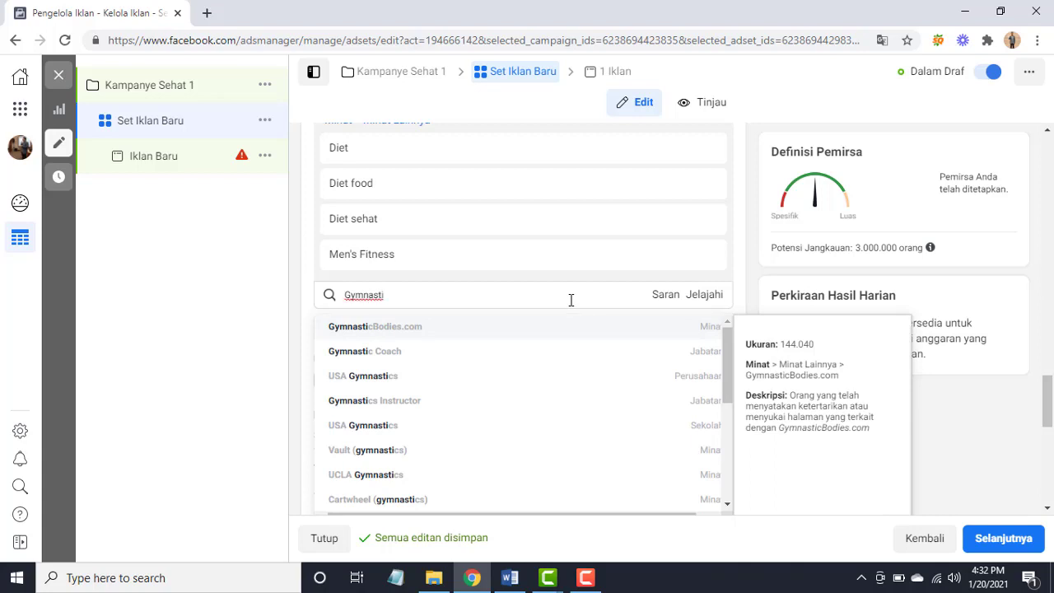
pyautogui.press('BackSpace')
pyautogui.press('BackSpace')
pyautogui.press('BackSpace')
pyautogui.press('BackSpace')
pyautogui.press('BackSpace')
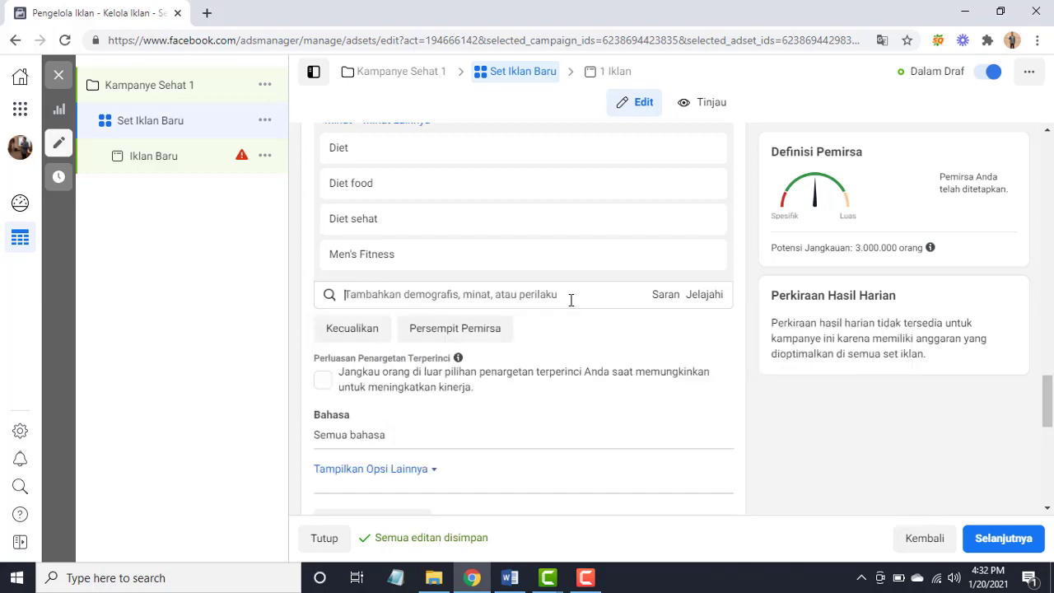
# - Search the detailed targeting for Women and add the interest Women's health
pyautogui.write('W')
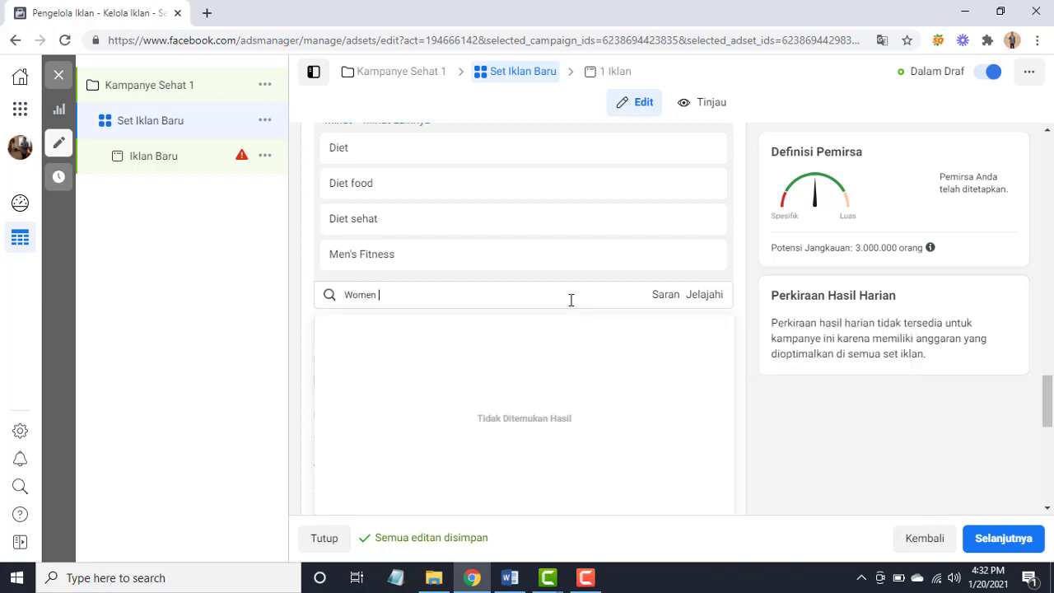
pyautogui.write('omen')
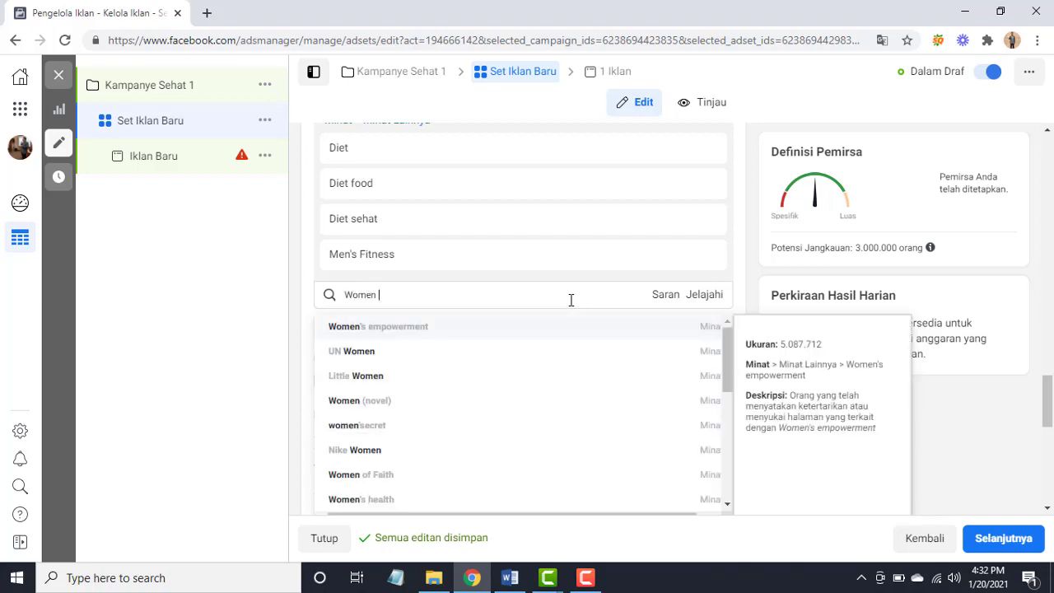
pyautogui.click(453, 500)
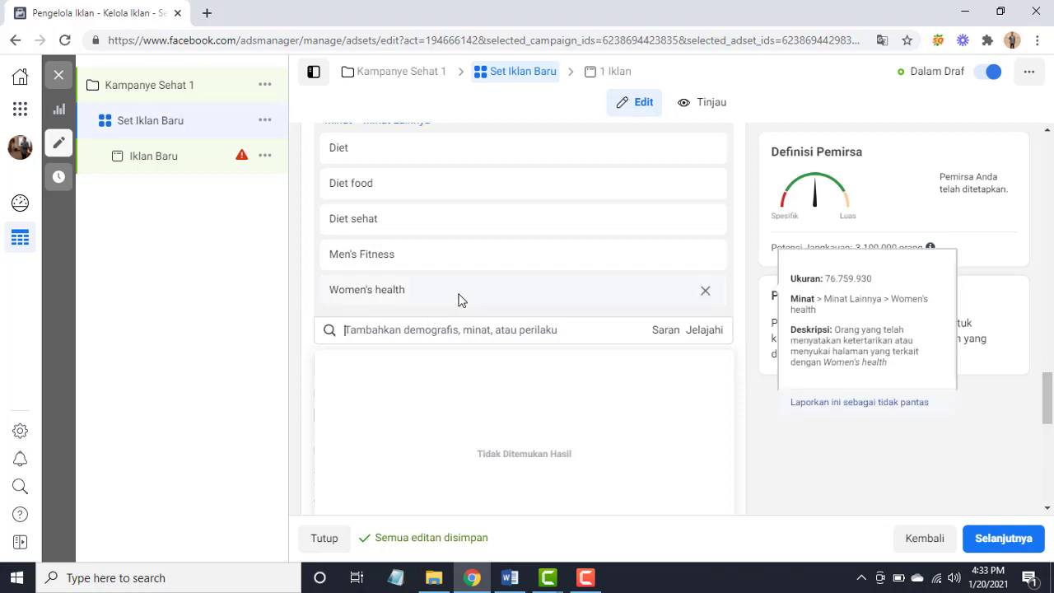
# - Review the ad set's remaining settings and continue to the settings of the ad Iklan Baru
pyautogui.moveTo(1048, 412); pyautogui.dragTo(1047, 455)
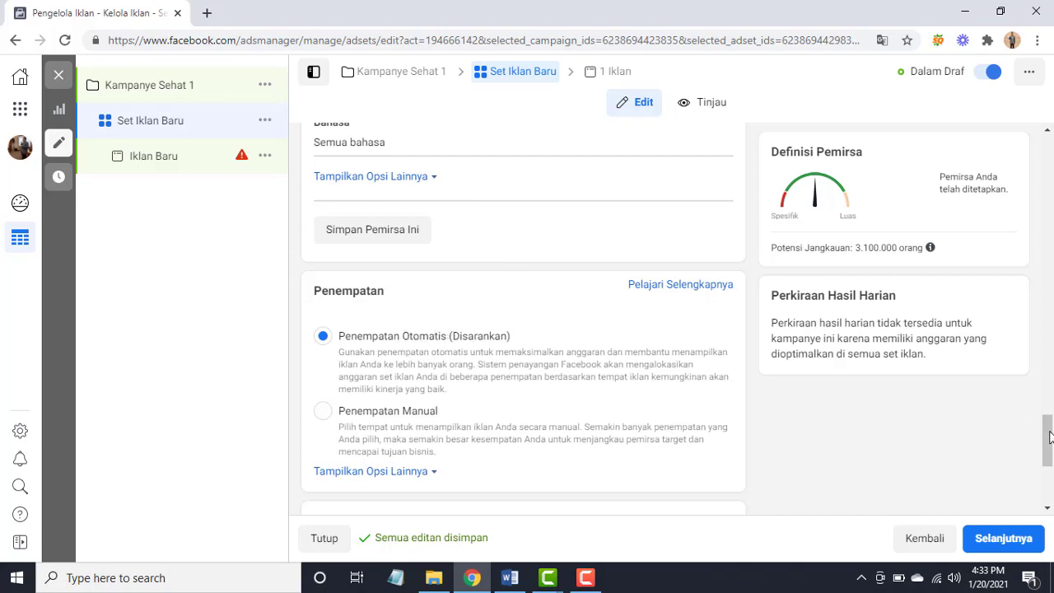
pyautogui.moveTo(1050, 436); pyautogui.dragTo(1049, 493)
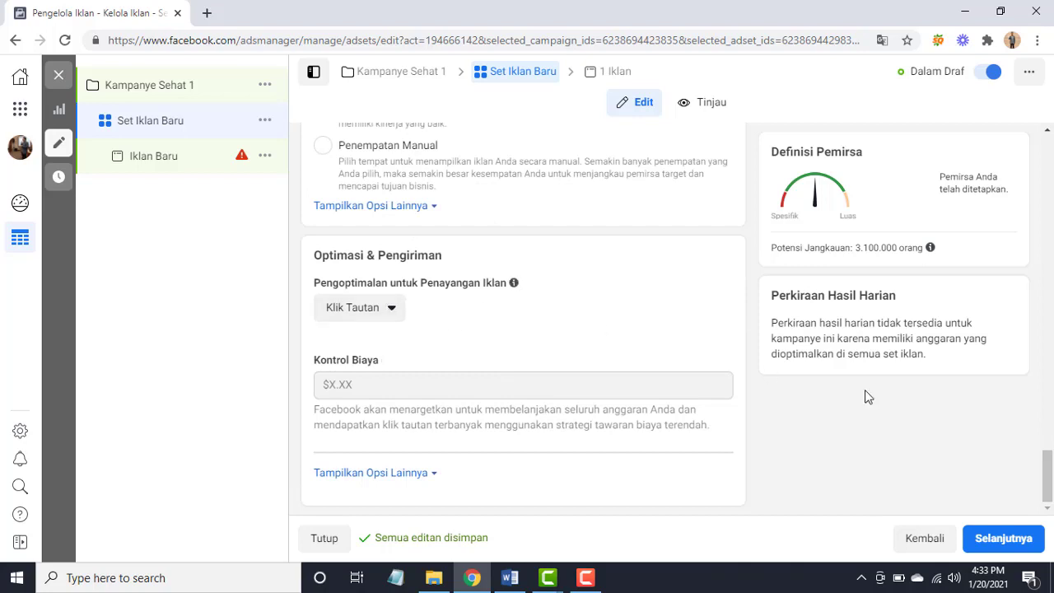
pyautogui.moveTo(1048, 477); pyautogui.dragTo(1045, 143)
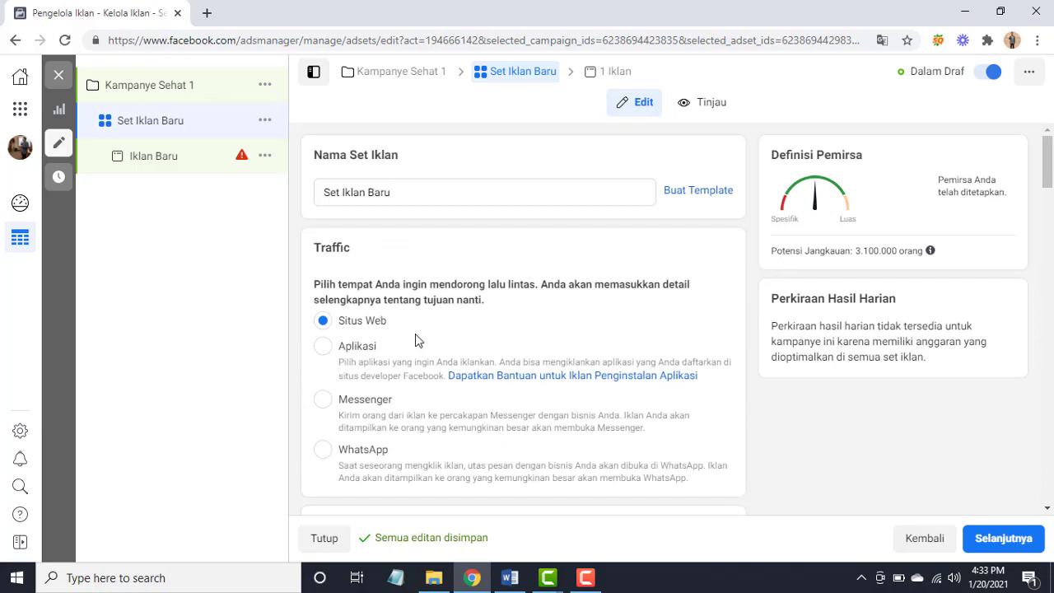
pyautogui.moveTo(1052, 164); pyautogui.dragTo(1051, 436)
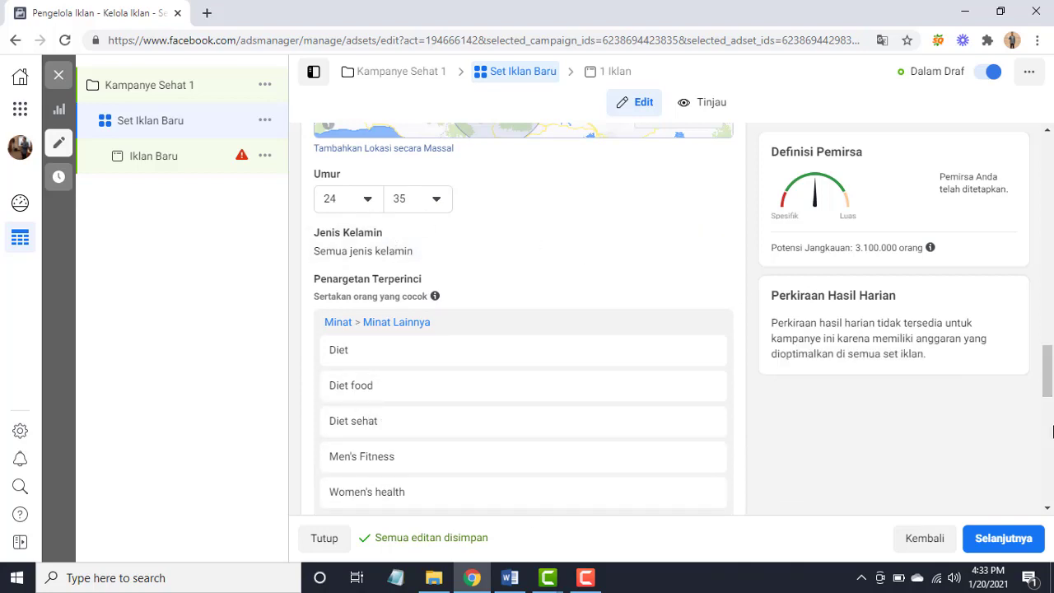
pyautogui.moveTo(1051, 404); pyautogui.dragTo(1020, 585)
pyautogui.click(1011, 544)
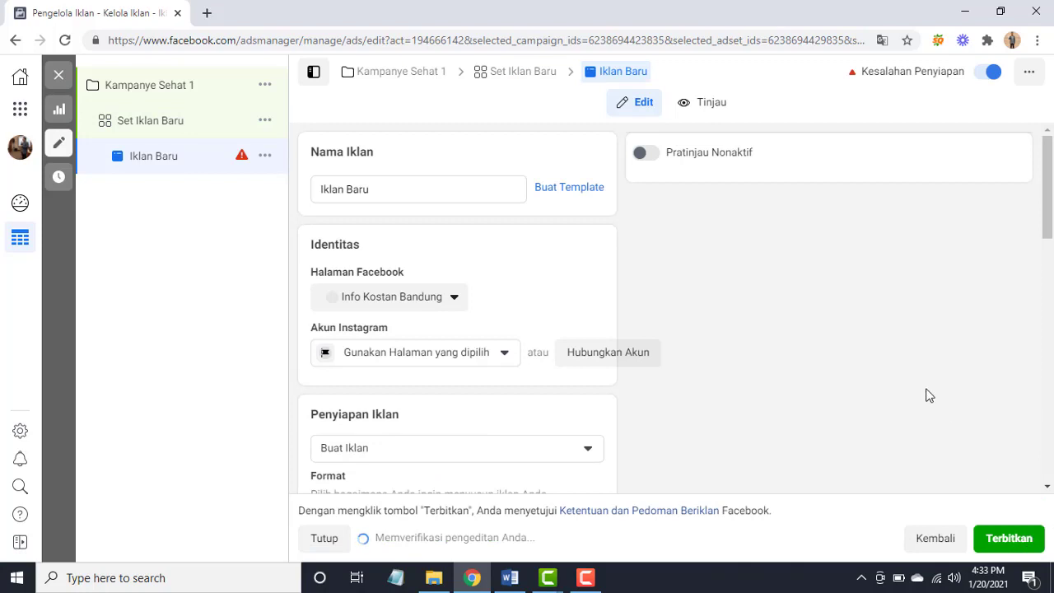
# - Rename the ad as Iklan Diet 1 and dismiss the recommendation about trying several text options
pyautogui.click(456, 186)
pyautogui.press('BackSpace')
pyautogui.press('BackSpace')
pyautogui.press('BackSpace')
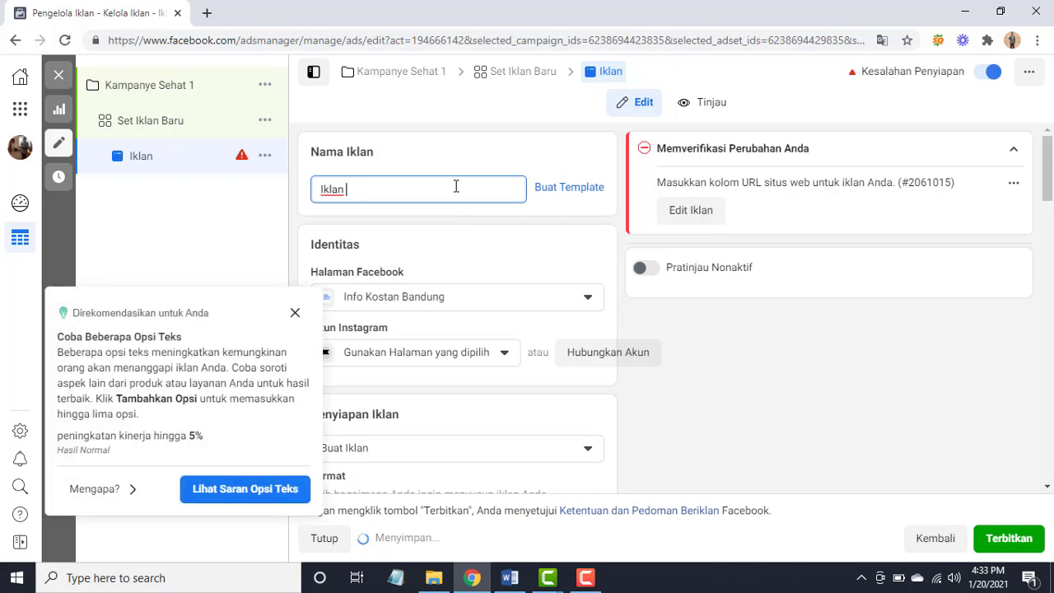
pyautogui.write('Diet 1')
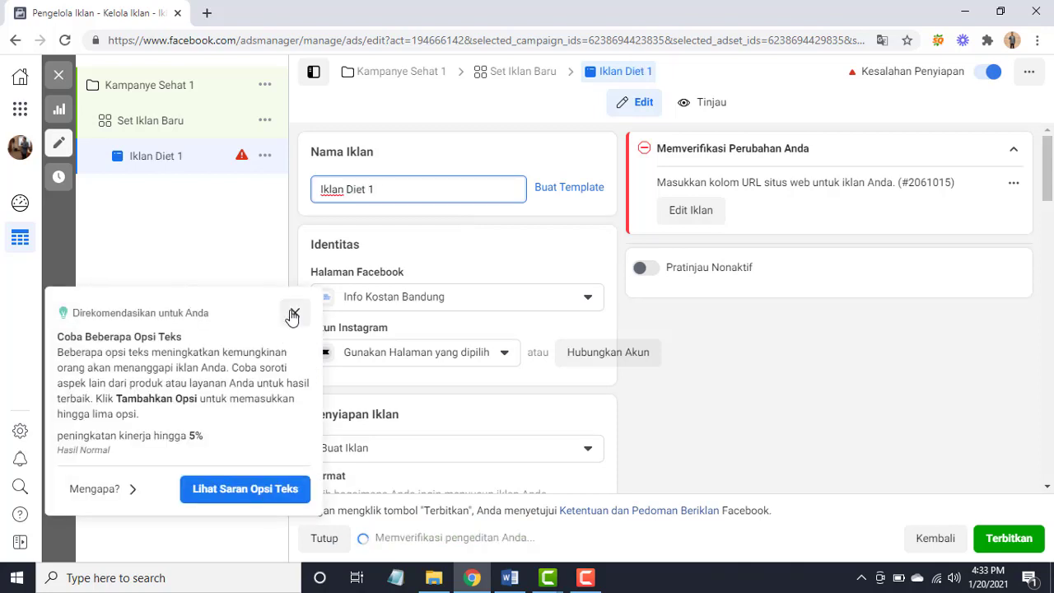
pyautogui.click(294, 314)
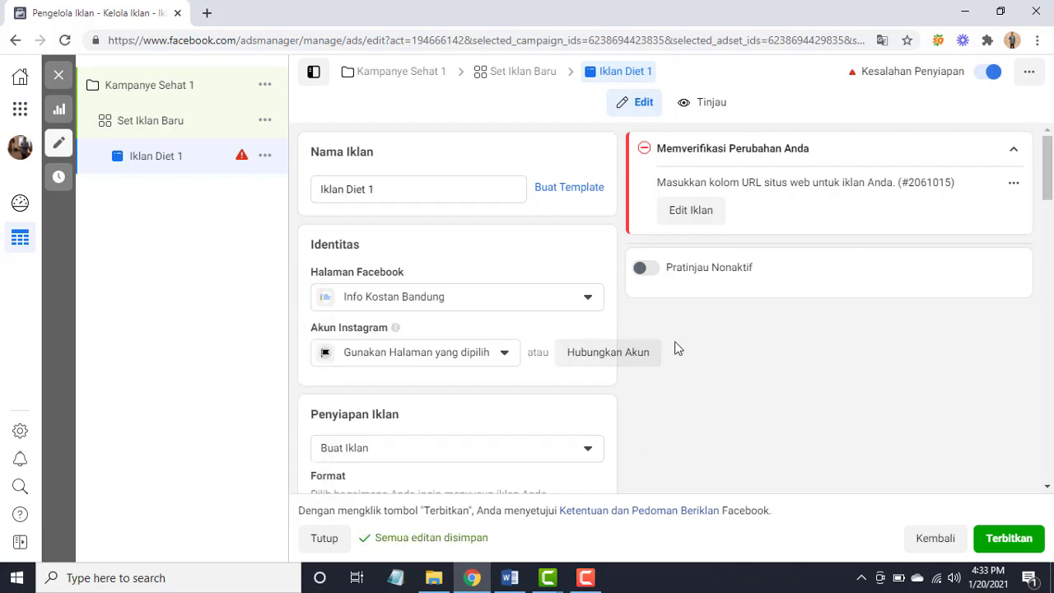
# - Set the ad's Halaman Facebook to the personal page listed under Trainer Public Speaking & NLP
pyautogui.click(588, 300)
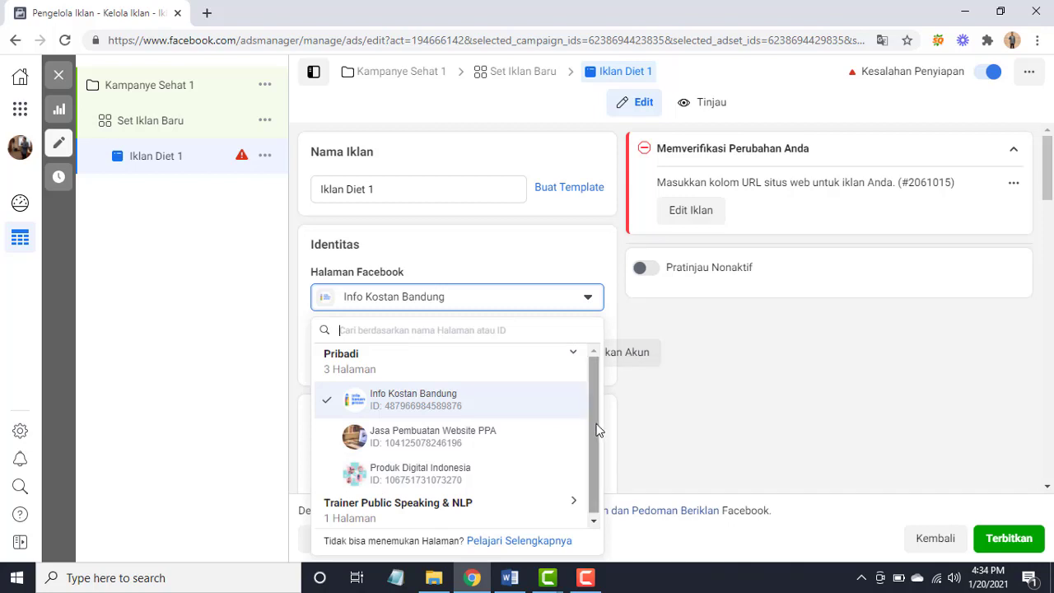
pyautogui.moveTo(598, 428); pyautogui.dragTo(587, 560)
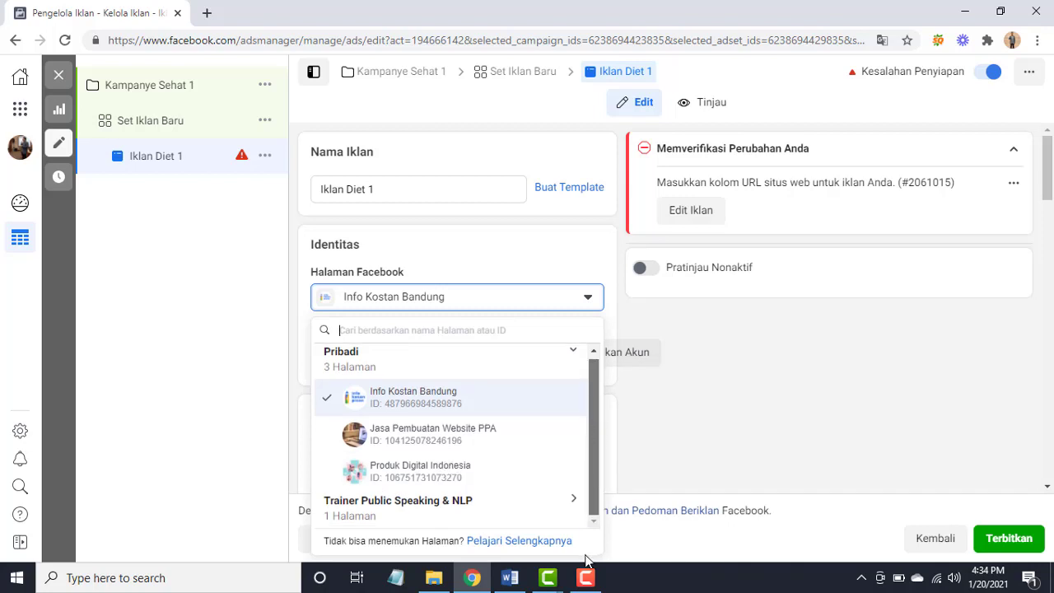
pyautogui.click(414, 508)
pyautogui.moveTo(596, 423); pyautogui.dragTo(595, 470)
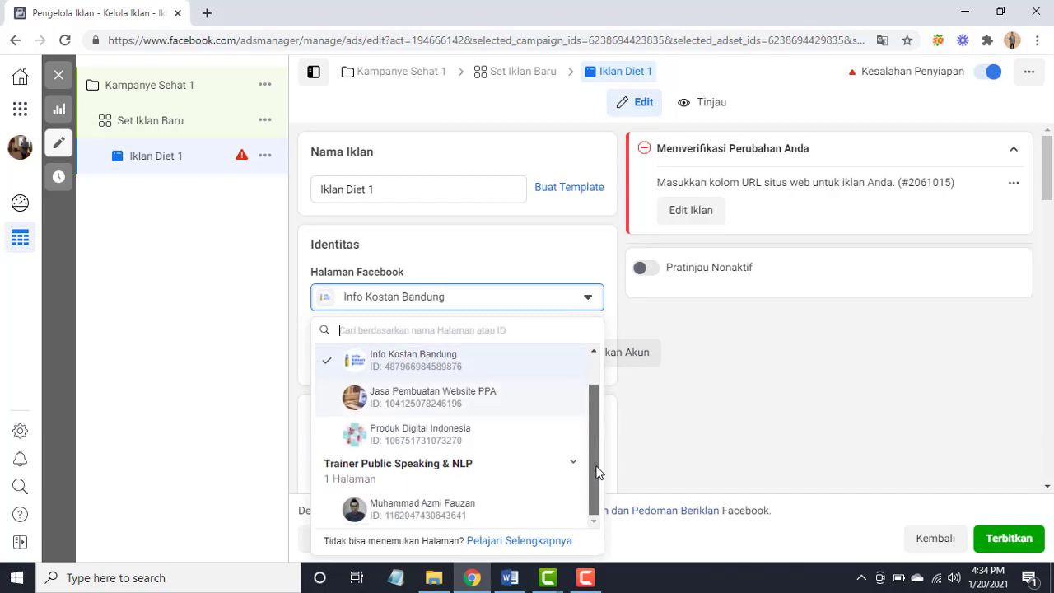
pyautogui.click(468, 511)
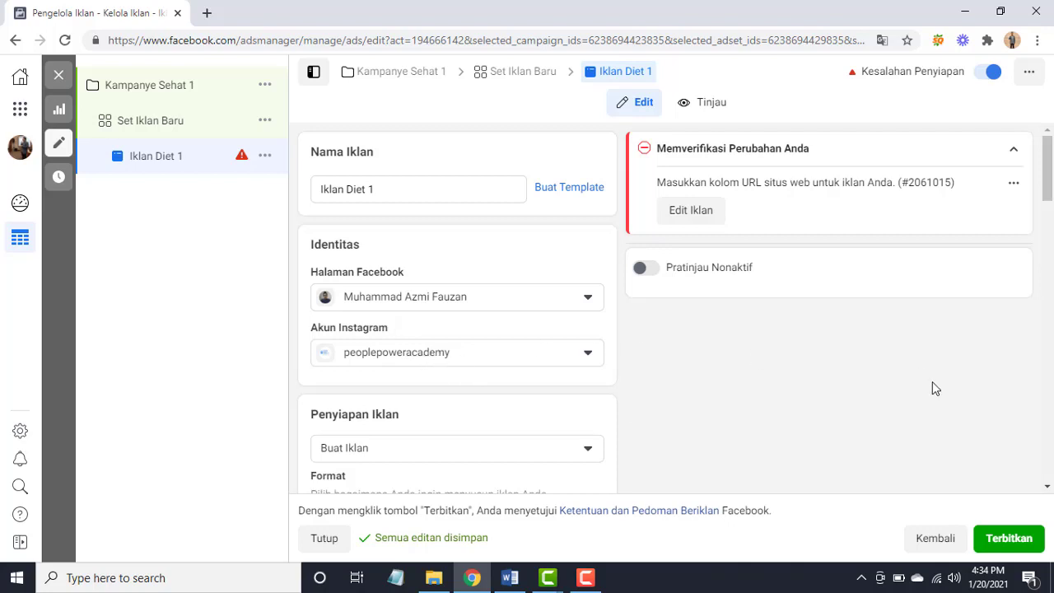
pyautogui.scroll(-5, 1051, 169)
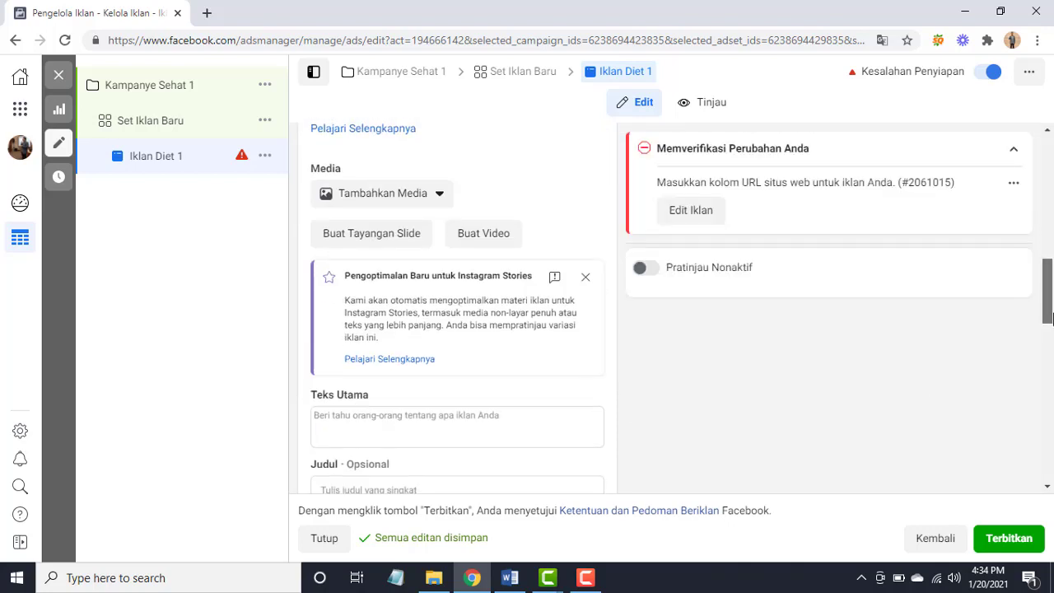
pyautogui.scroll(5, 1052, 169)
pyautogui.moveTo(1052, 169); pyautogui.dragTo(1049, 374)
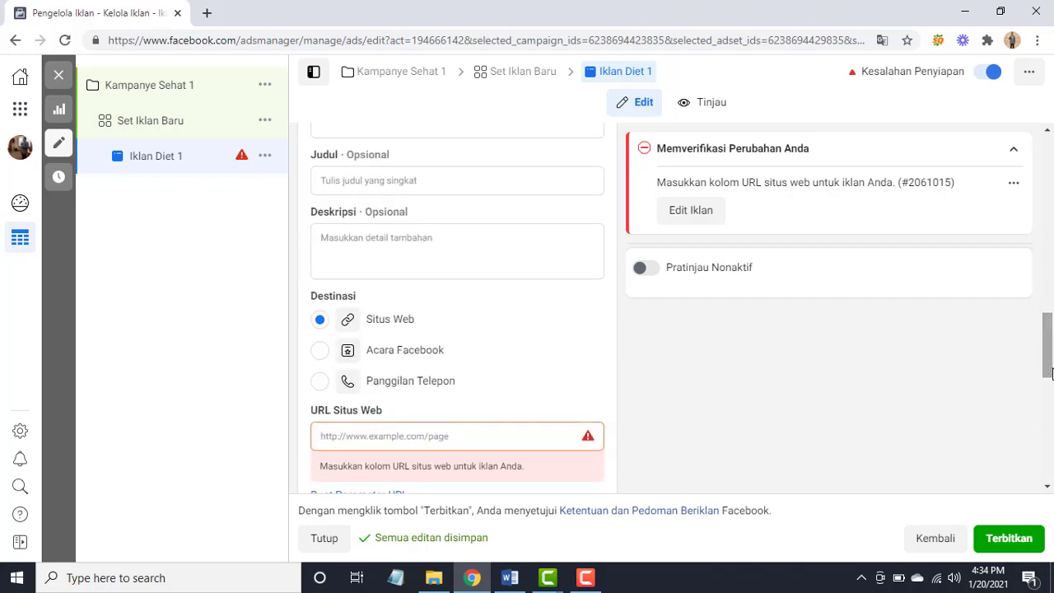
pyautogui.click(415, 436)
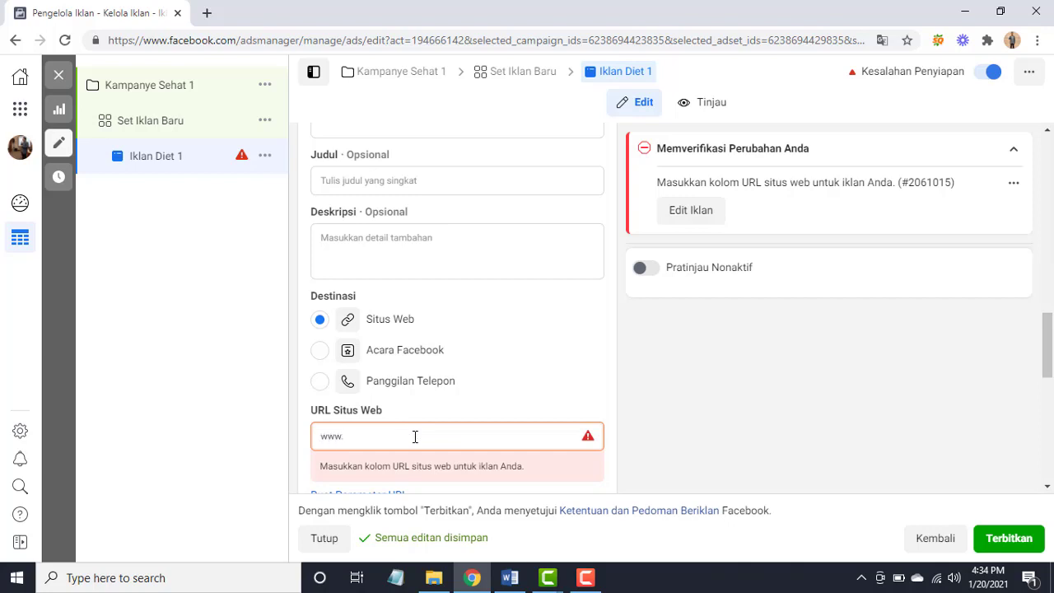
pyautogui.write('www.ppain')
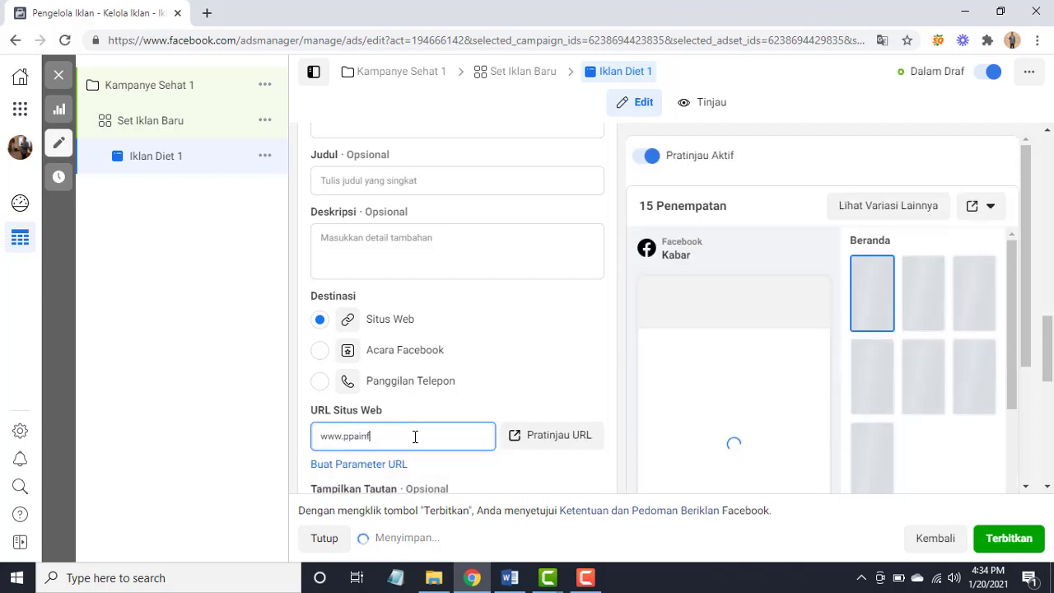
pyautogui.write('f')
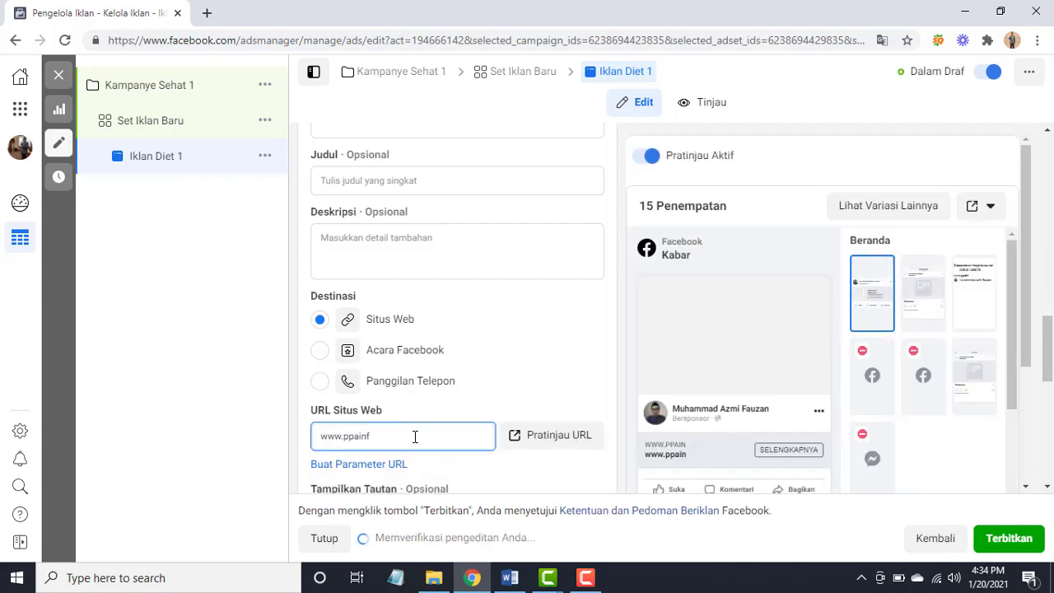
pyautogui.press('BackSpace')
pyautogui.write('do.com')
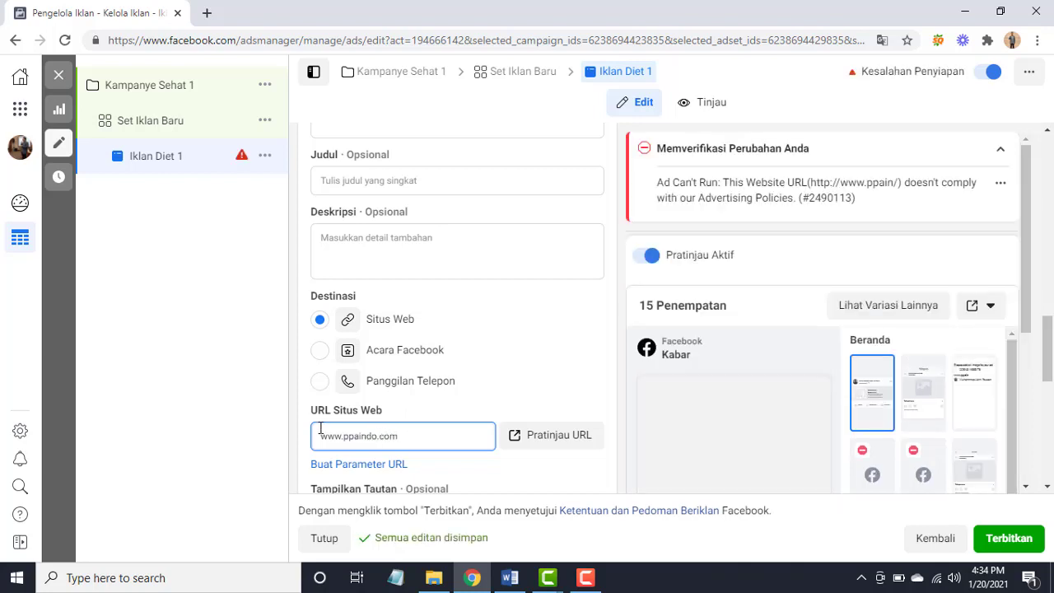
pyautogui.click(259, 302)
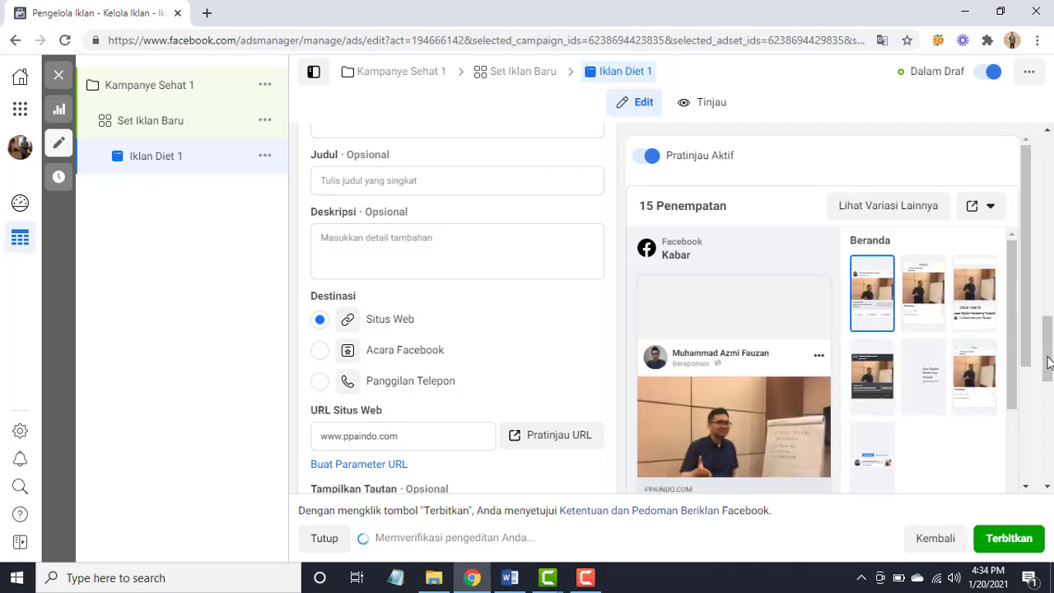
# - Upload the image Diet Sehat Anti Lapar from Downloads as the ad's media and continue to its placement optimization
pyautogui.moveTo(1049, 373); pyautogui.dragTo(1045, 228)
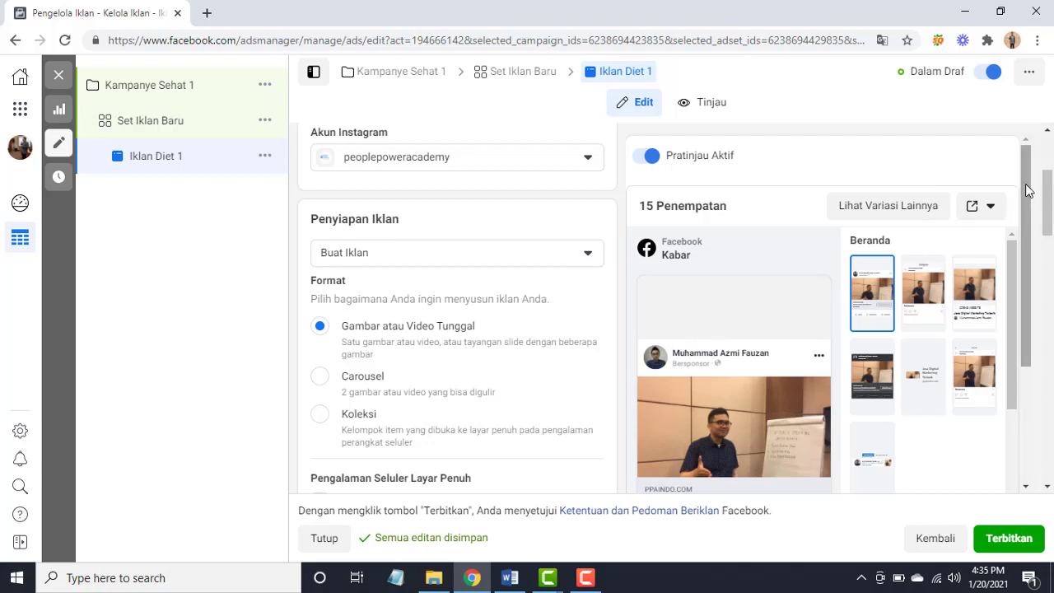
pyautogui.moveTo(1025, 181); pyautogui.dragTo(1051, 314)
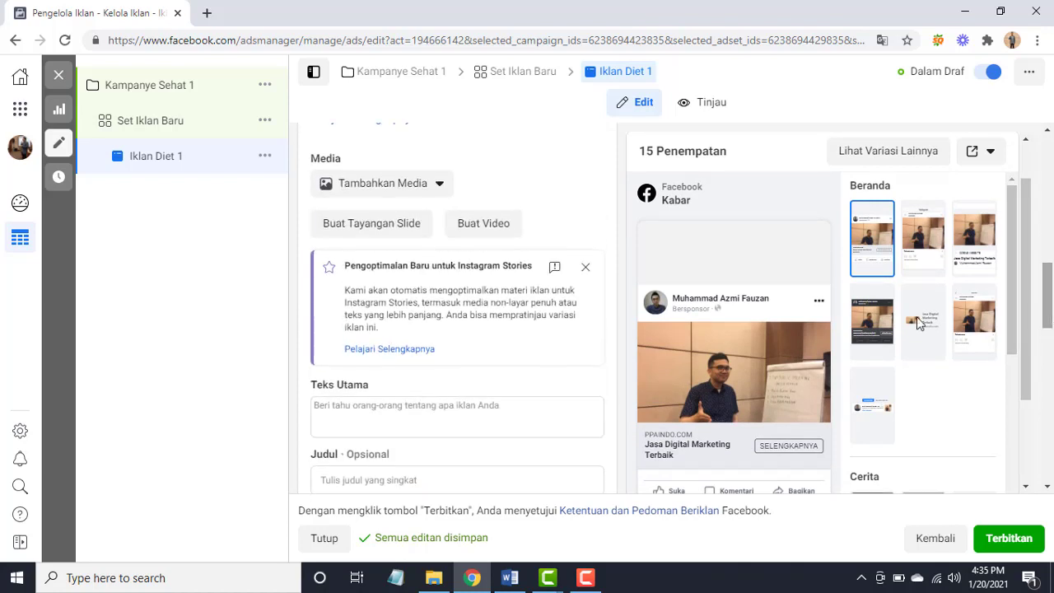
pyautogui.click(410, 191)
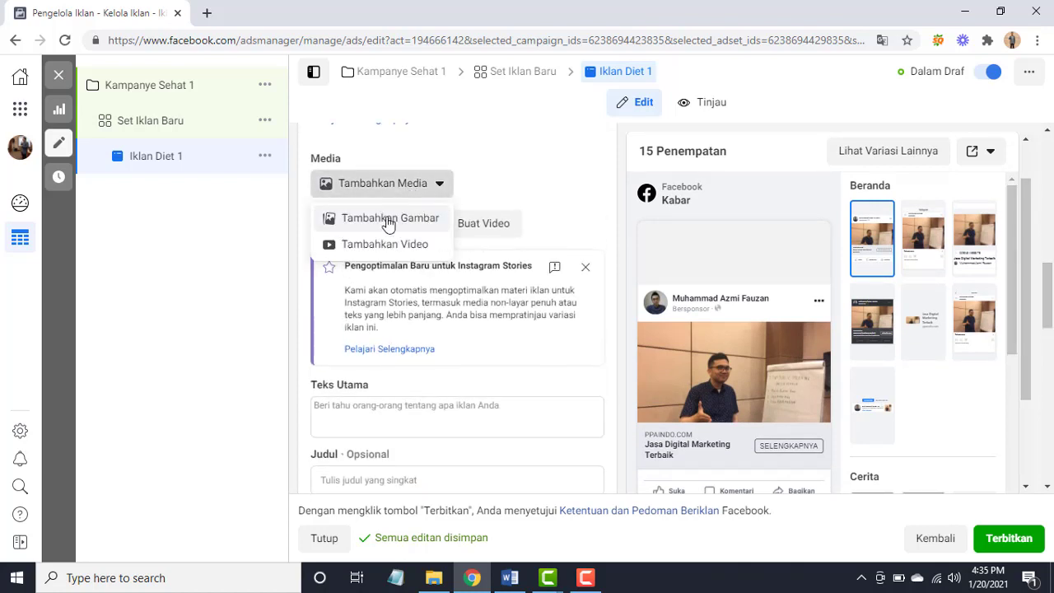
pyautogui.click(385, 219)
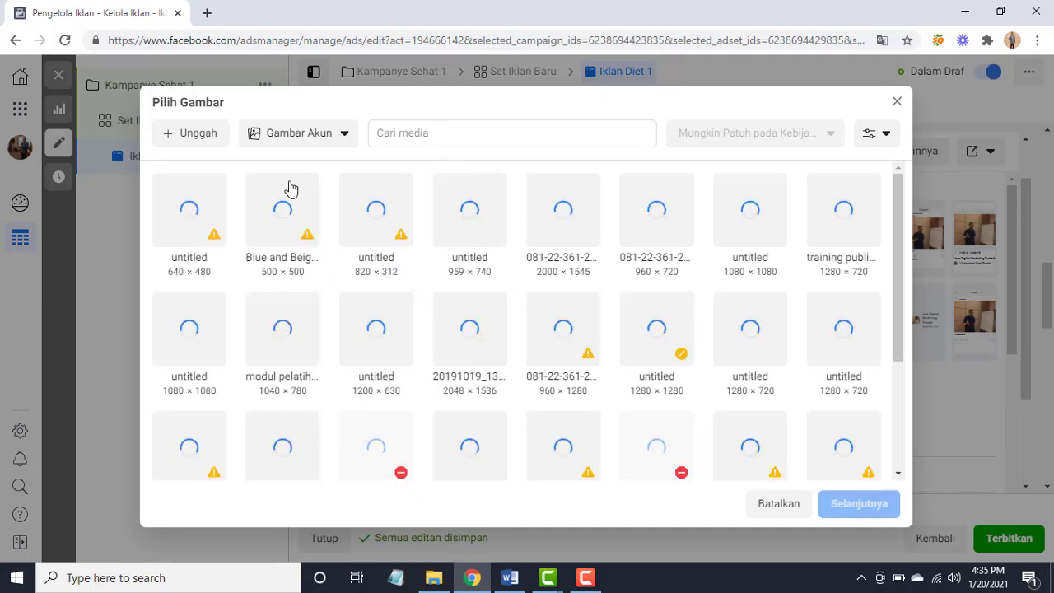
pyautogui.click(197, 133)
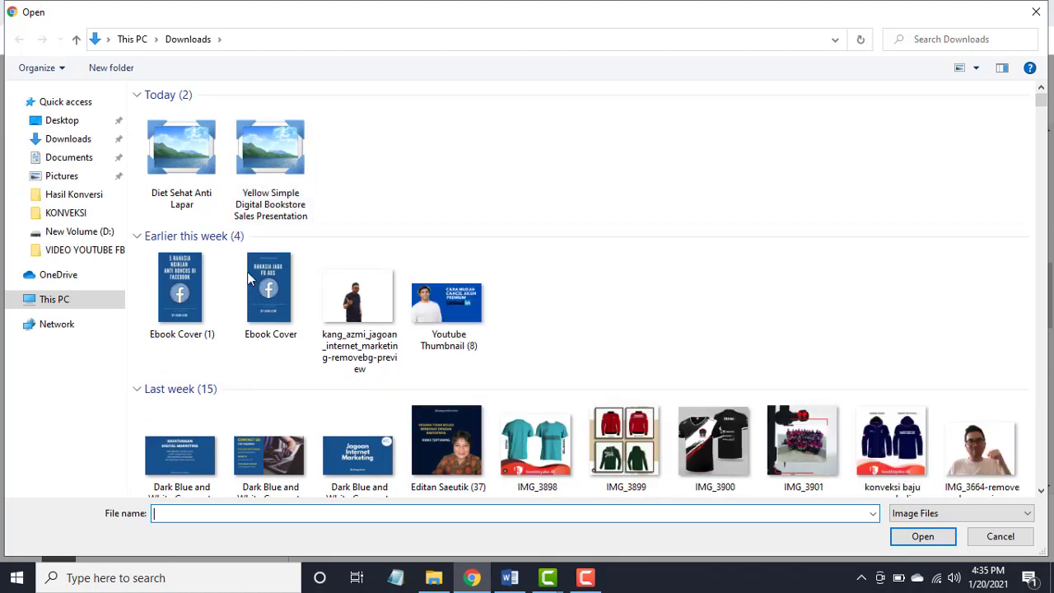
pyautogui.click(197, 158)
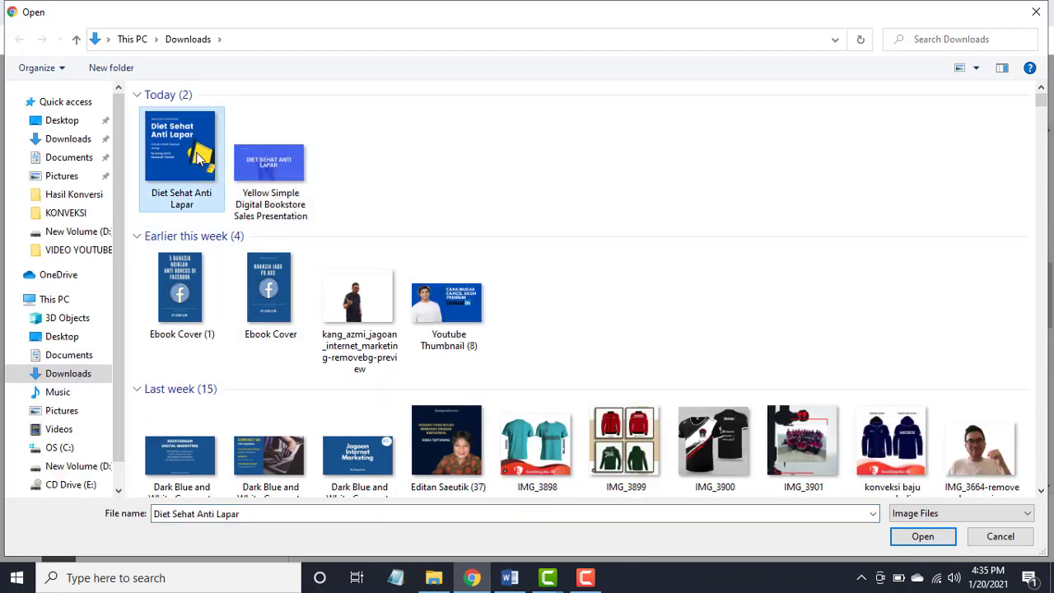
pyautogui.doubleClick(198, 158)
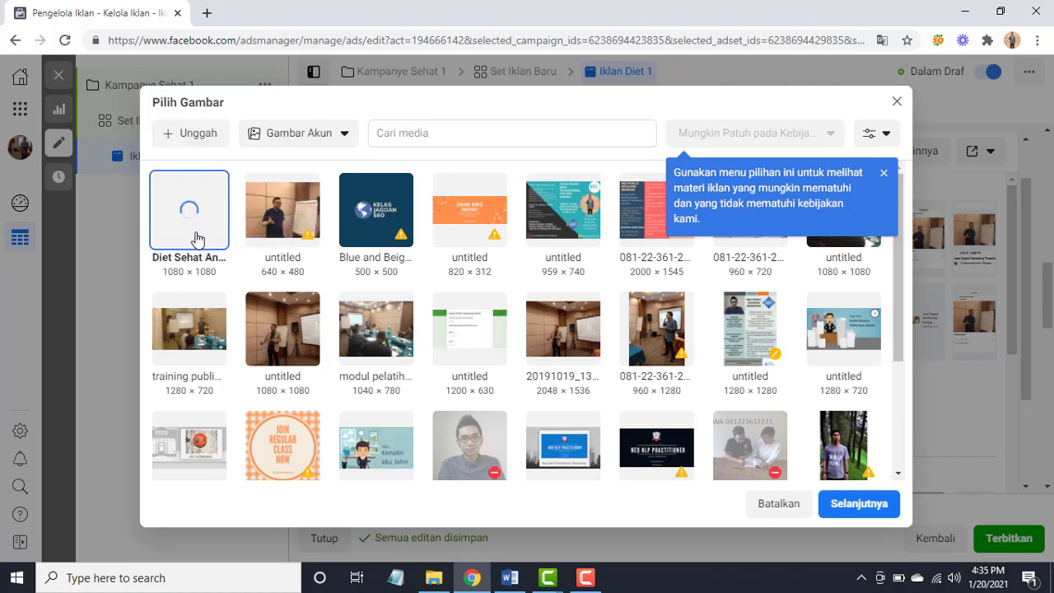
pyautogui.click(884, 175)
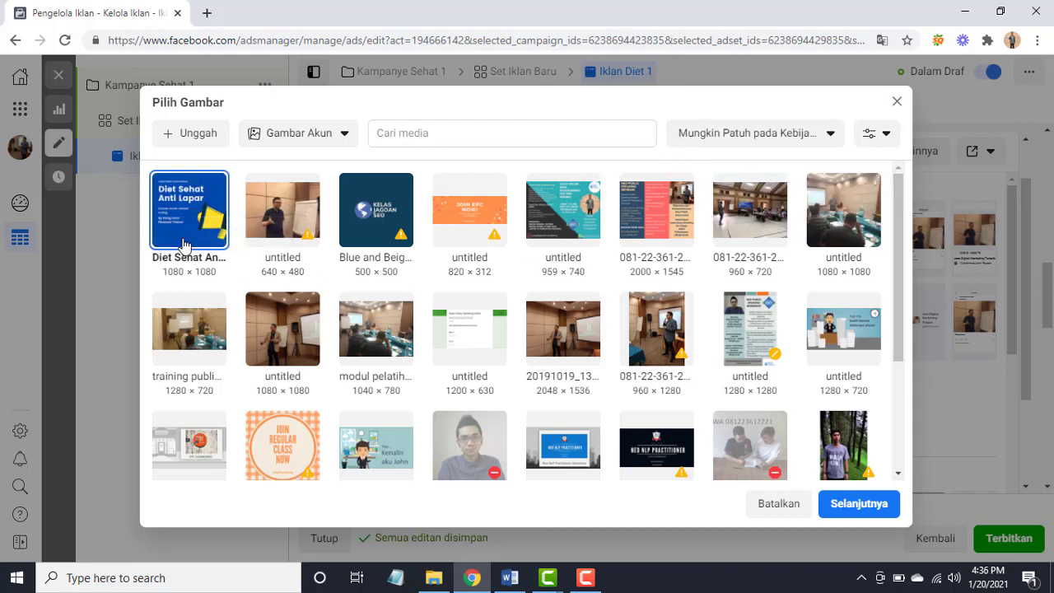
pyautogui.click(853, 513)
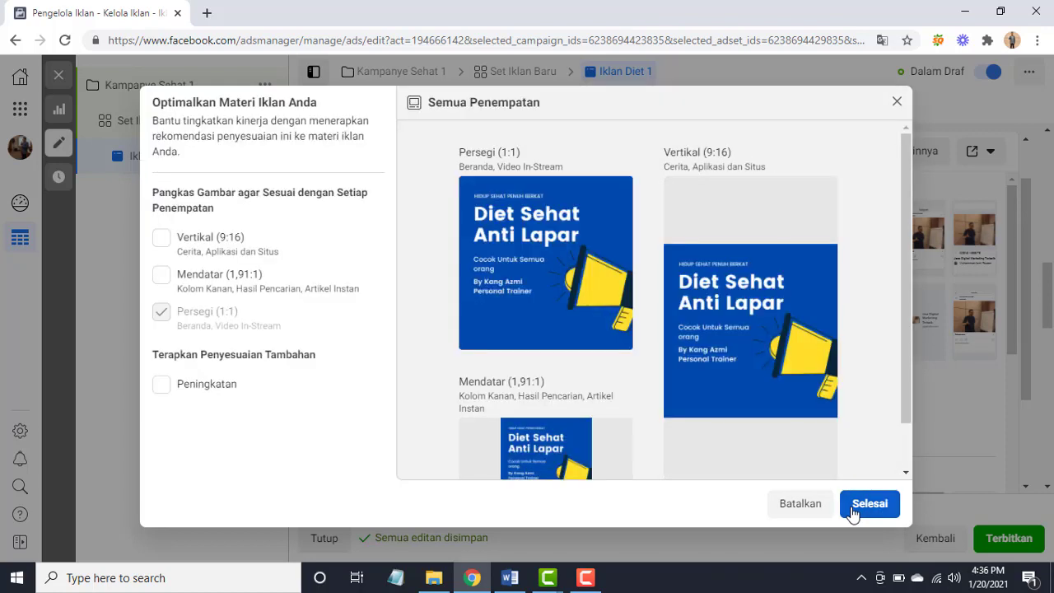
# - Try the Vertikal (9:16) and Mendatar (1,91:1) crops on the ad image's placement previews
pyautogui.moveTo(692, 319)
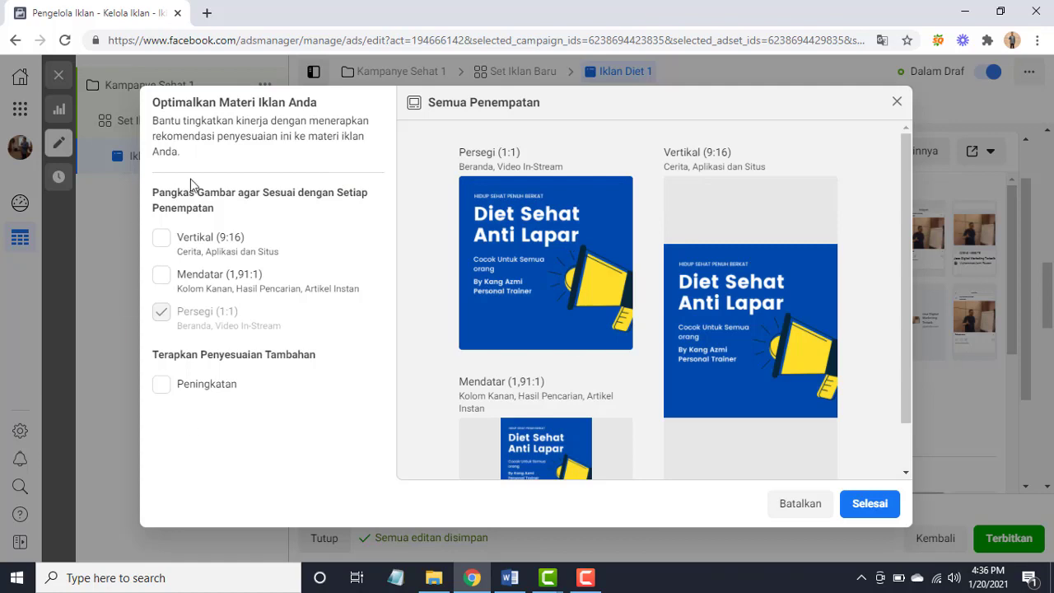
pyautogui.click(162, 239)
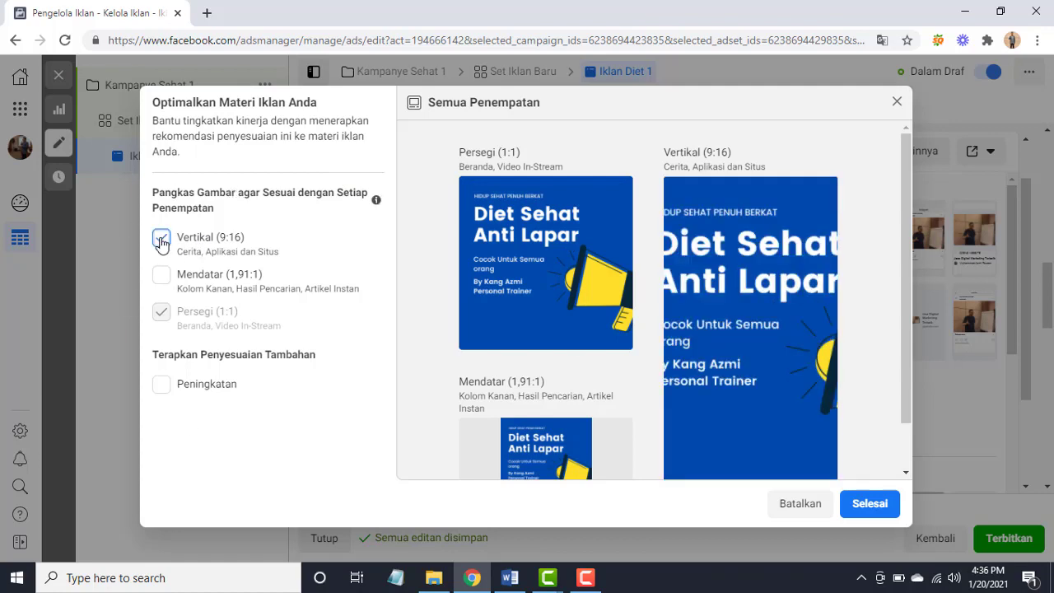
pyautogui.click(160, 239)
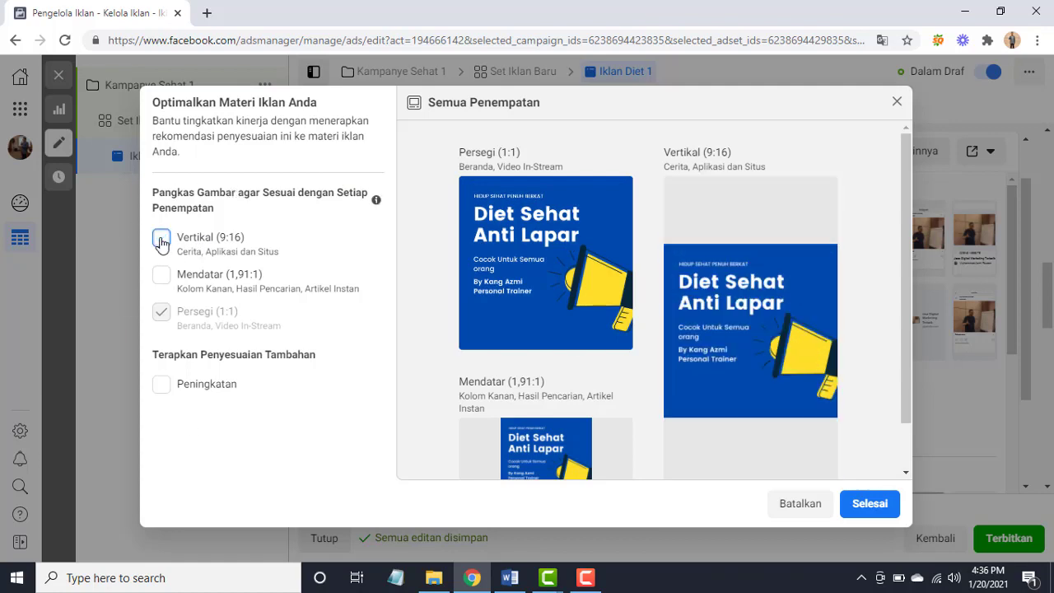
pyautogui.click(162, 275)
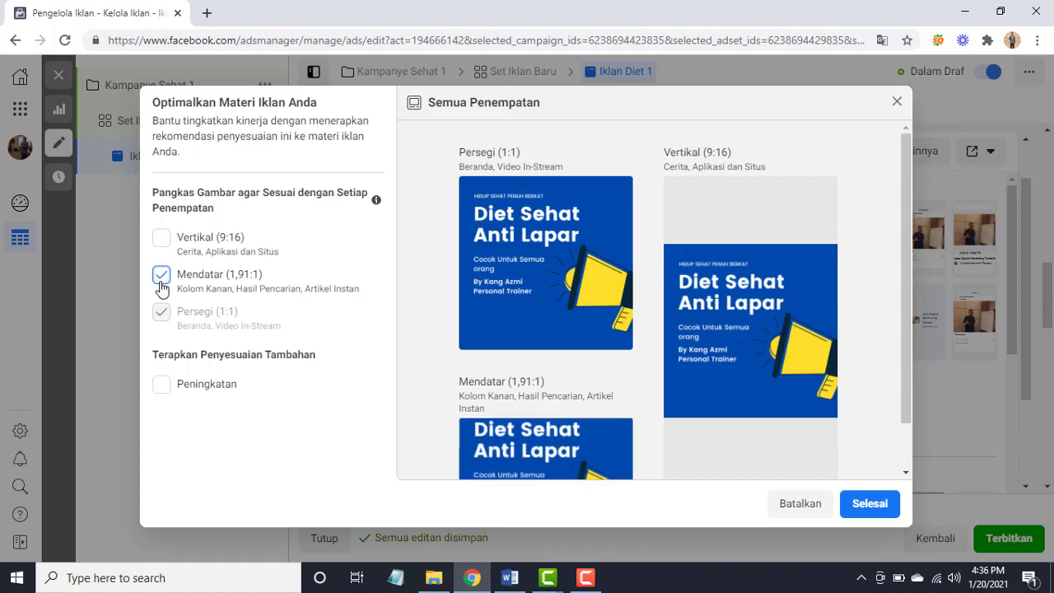
pyautogui.click(161, 276)
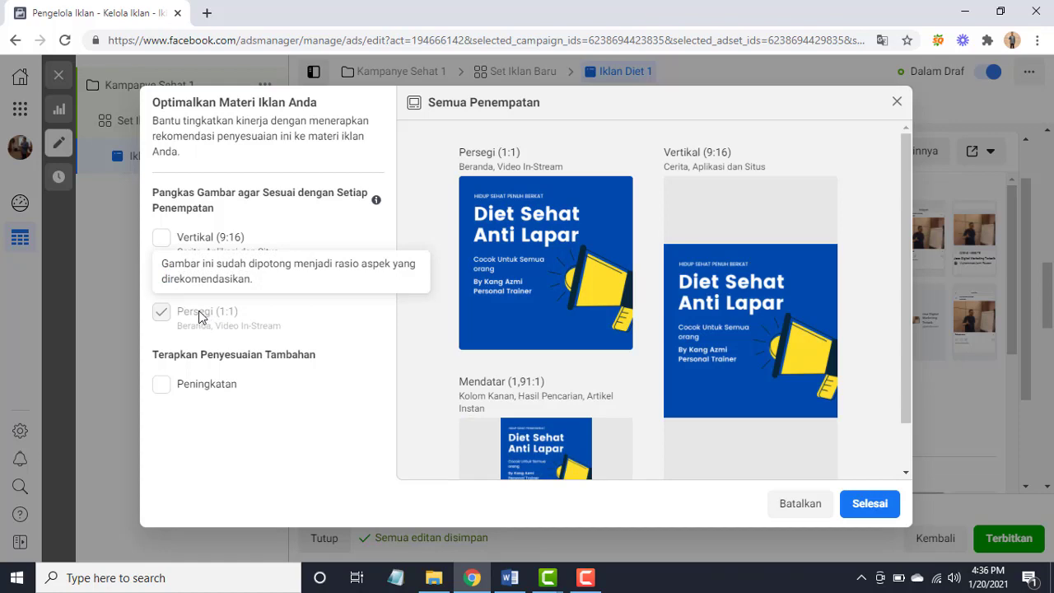
# - Check the placement previews and accept the ad image without the optional crops or enhancement
pyautogui.scroll(-1, 906, 400)
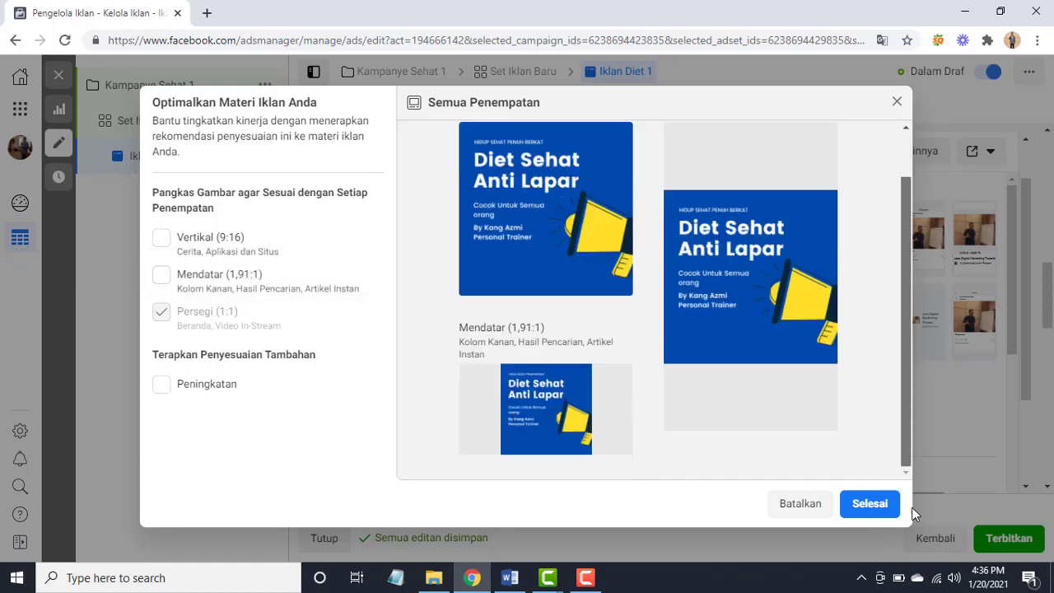
pyautogui.click(863, 508)
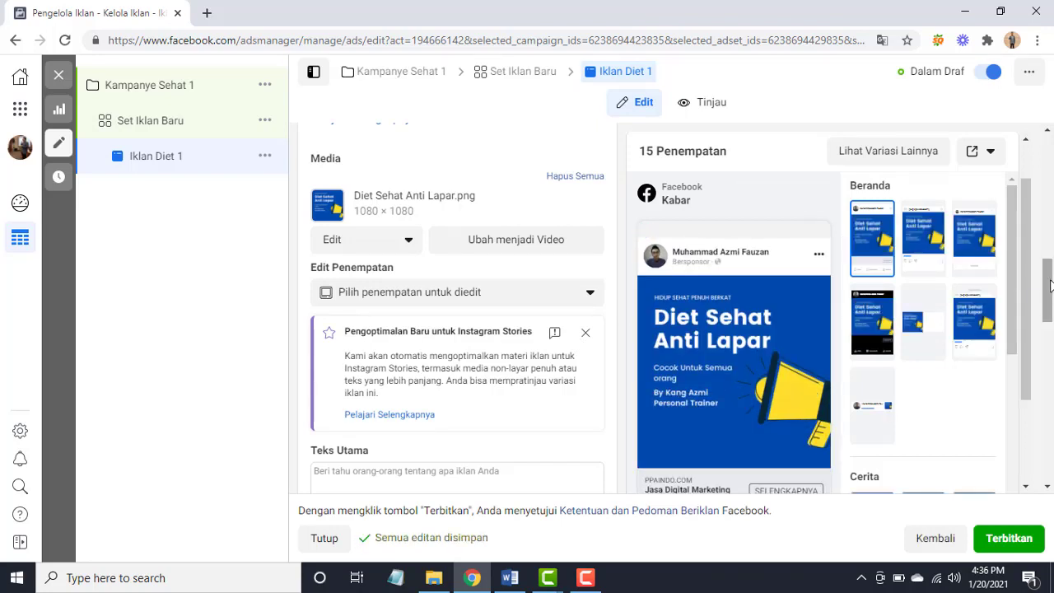
# - Examine the ad's preview, text fields, destination, Ajakan Bertindak options, language and tracking settings
pyautogui.scroll(-2, 1050, 285)
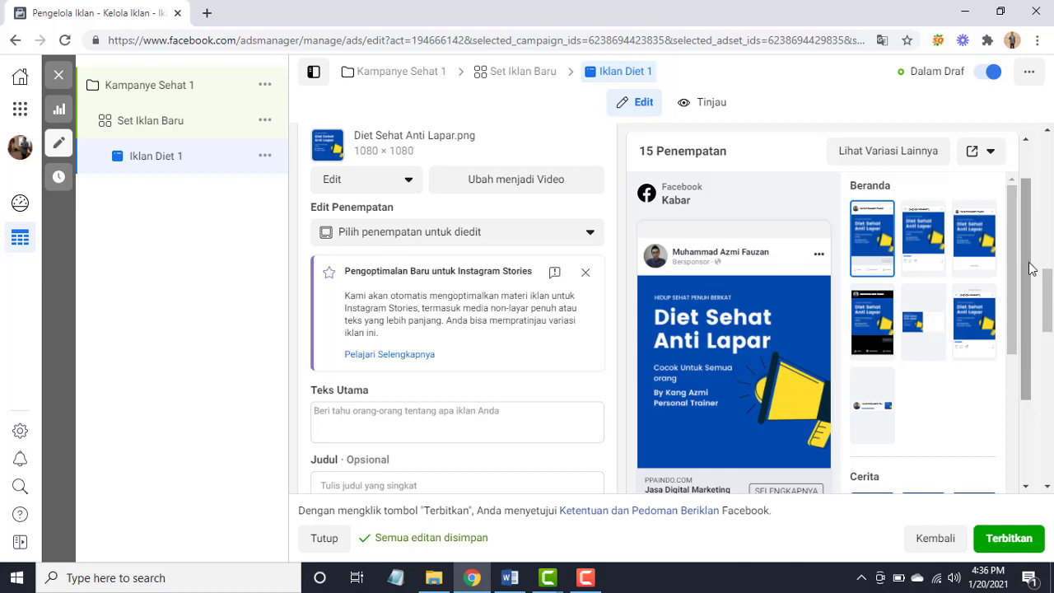
pyautogui.moveTo(1029, 268)
pyautogui.mouseDown()
pyautogui.moveTo(1029, 384)
pyautogui.moveTo(1034, 244)
pyautogui.moveTo(1015, 295)
pyautogui.moveTo(1018, 256)
pyautogui.mouseUp()
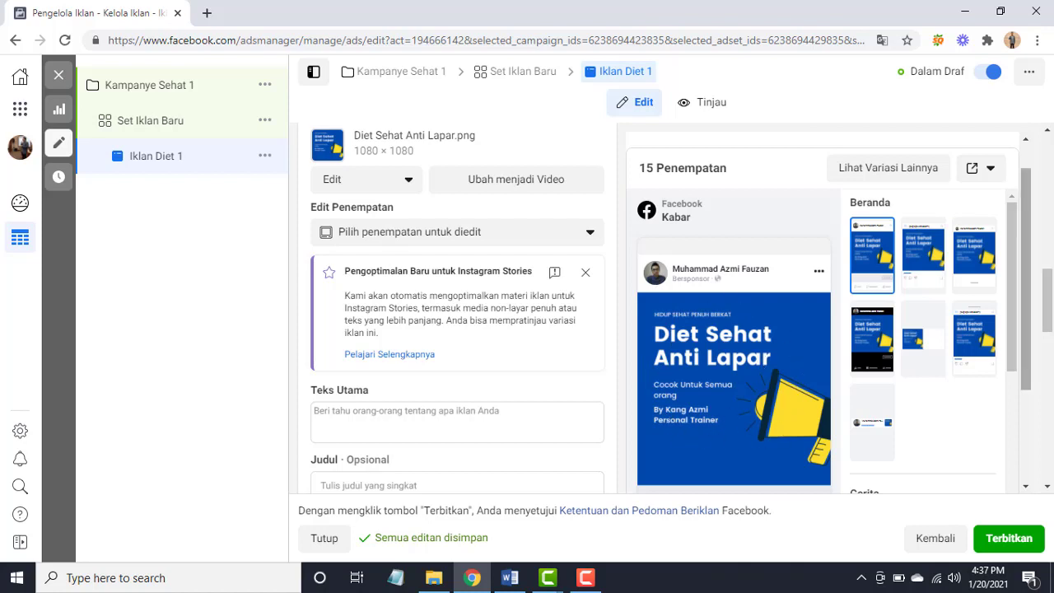
pyautogui.scroll(-1, 955, 311)
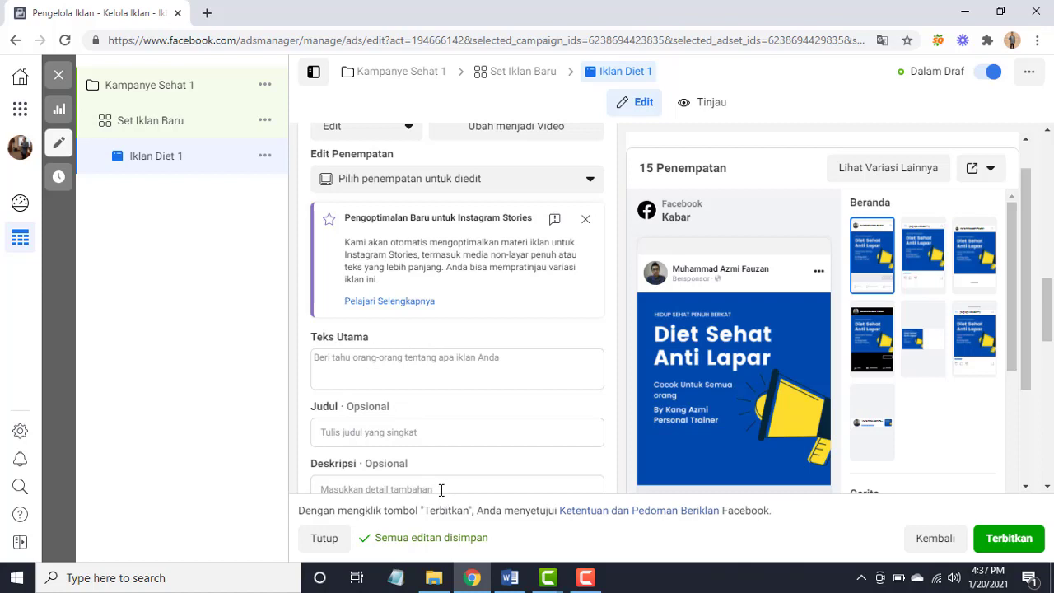
pyautogui.moveTo(1049, 290); pyautogui.dragTo(1050, 316)
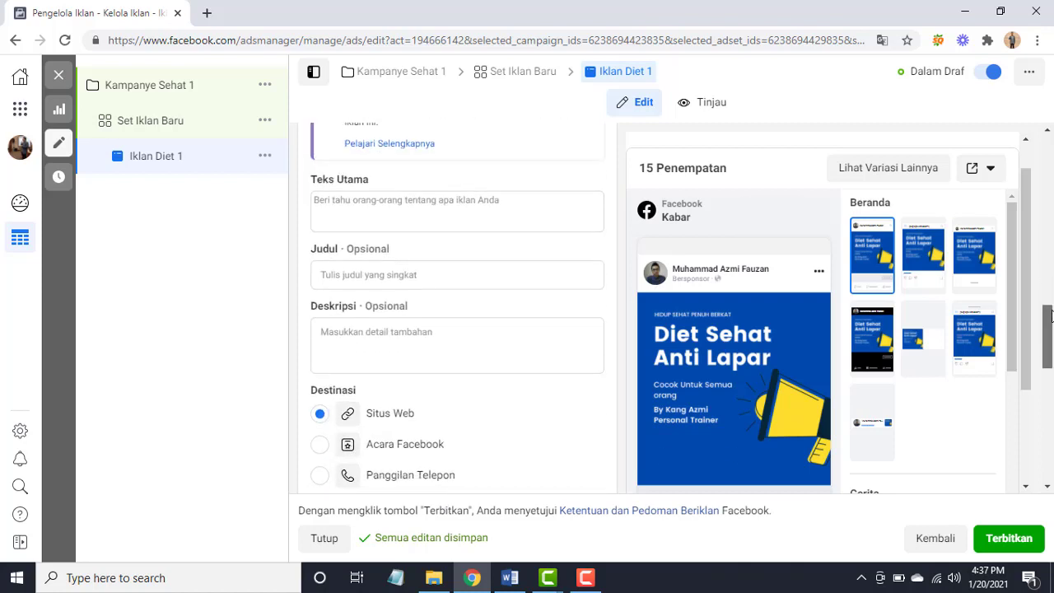
pyautogui.moveTo(1050, 345); pyautogui.dragTo(1049, 367)
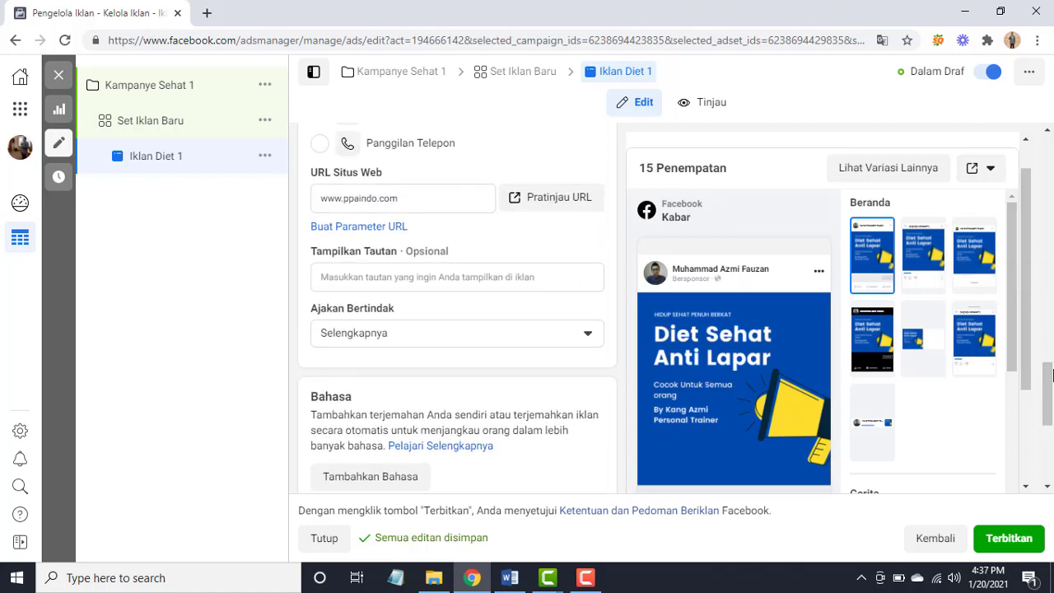
pyautogui.scroll(2, 1049, 375)
pyautogui.moveTo(1049, 372); pyautogui.dragTo(1050, 432)
pyautogui.click(512, 198)
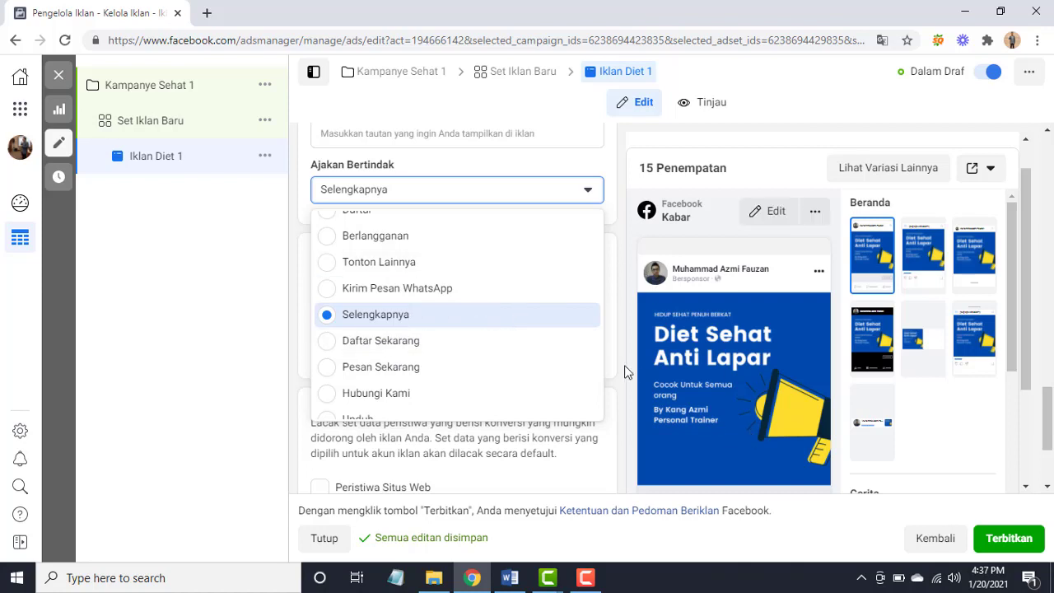
pyautogui.click(615, 332)
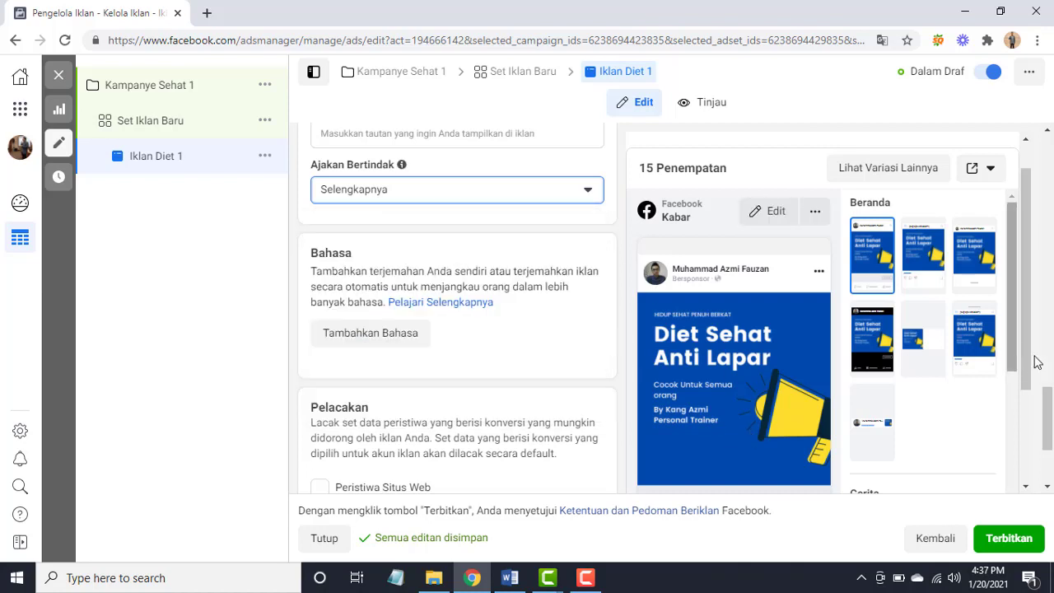
pyautogui.scroll(-2, 1049, 414)
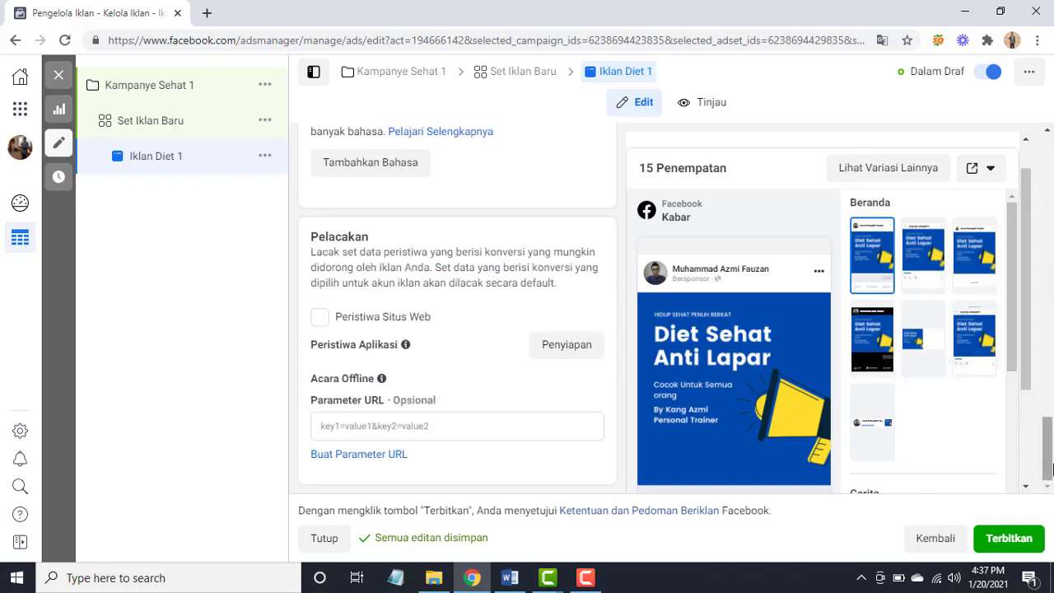
# - Look over the whole ad form once more and publish Iklan Diet 1
pyautogui.moveTo(1048, 449); pyautogui.dragTo(1053, 162)
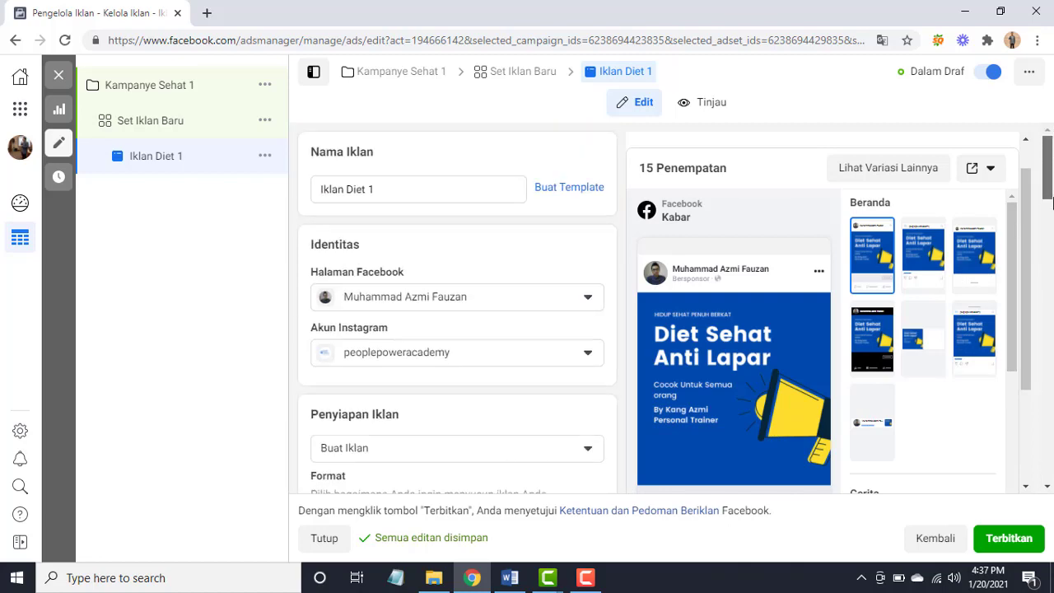
pyautogui.moveTo(1052, 202); pyautogui.dragTo(1051, 449)
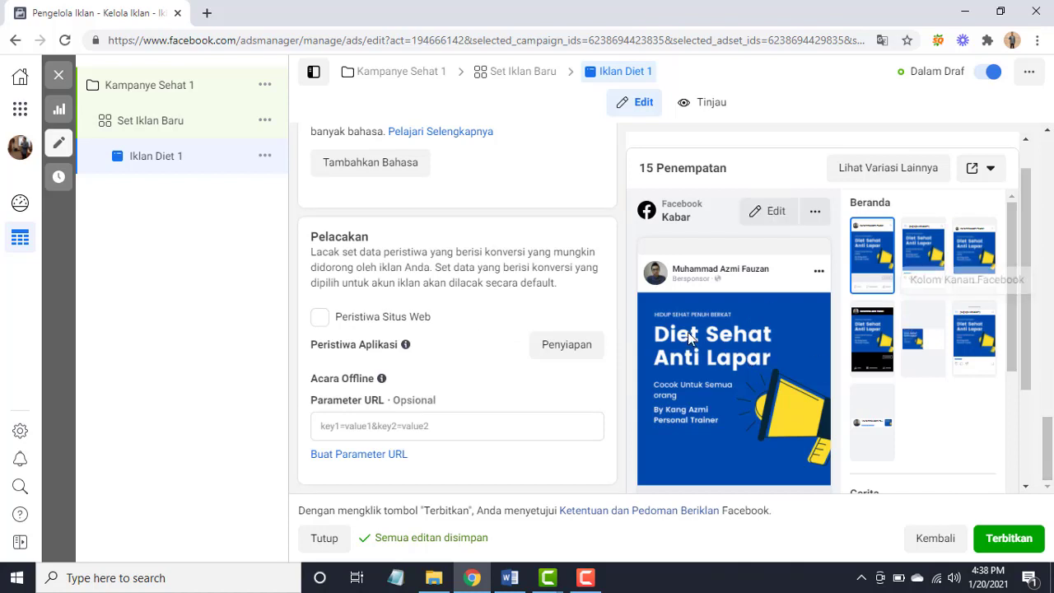
pyautogui.click(1011, 540)
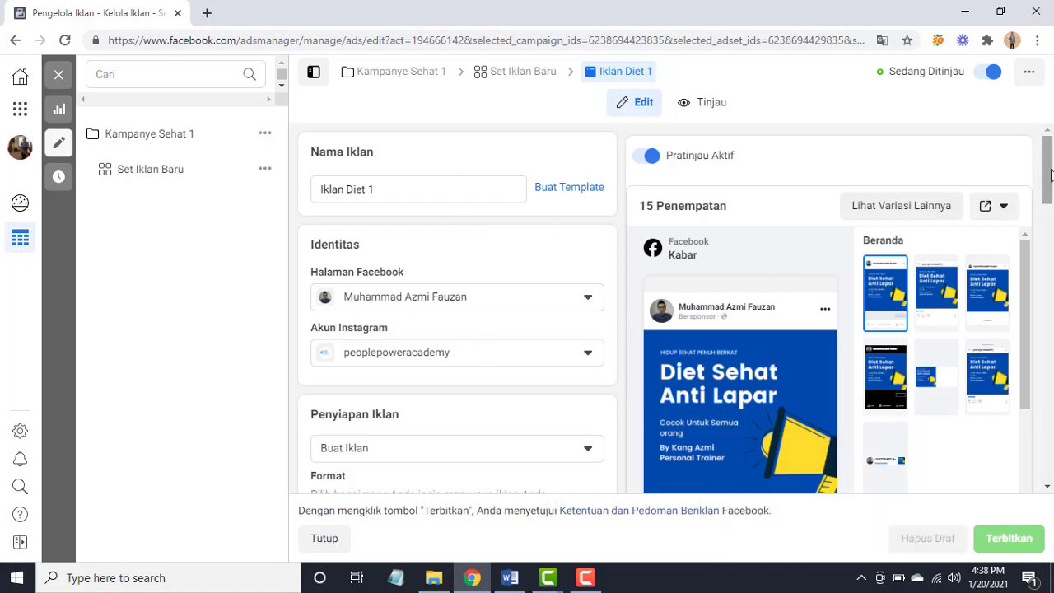
# - Look through the published ad's settings and switch the ad Iklan Diet 1 off
pyautogui.scroll(-1, 1051, 212)
pyautogui.scroll(-5, 1051, 213)
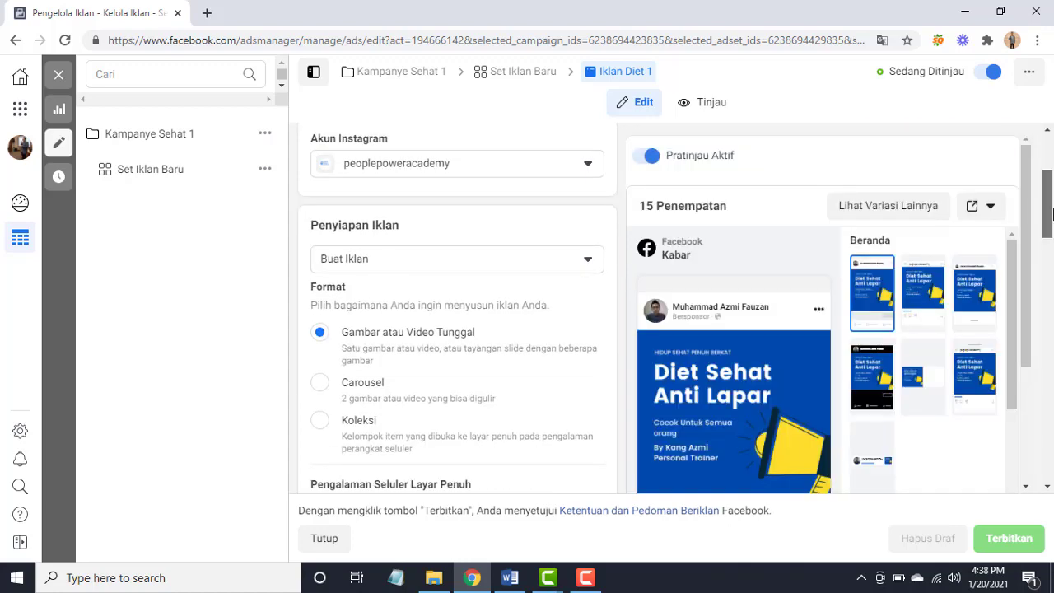
pyautogui.scroll(-10, 1048, 374)
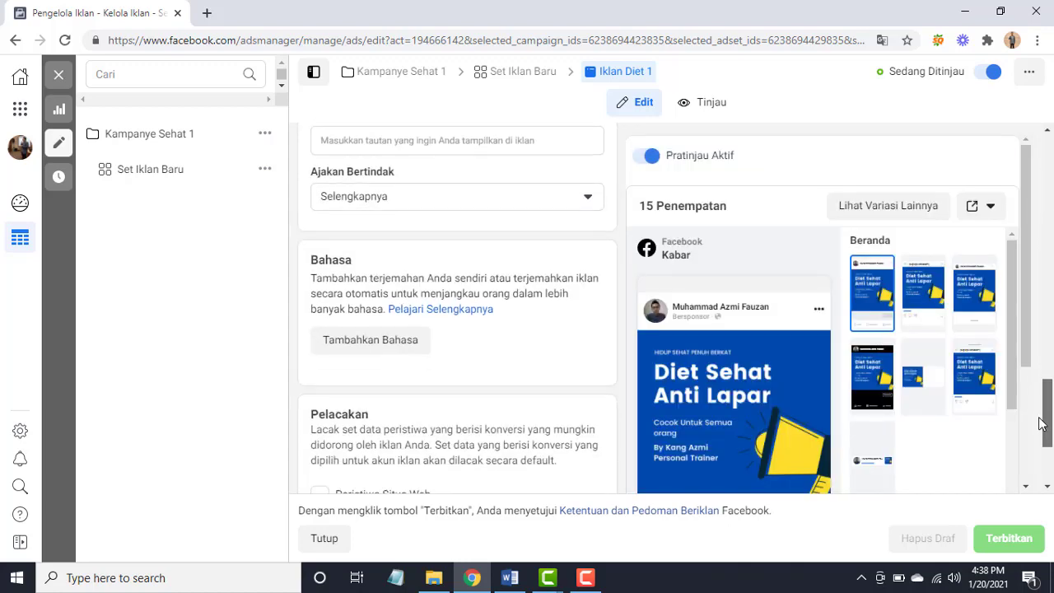
pyautogui.scroll(15, 1027, 513)
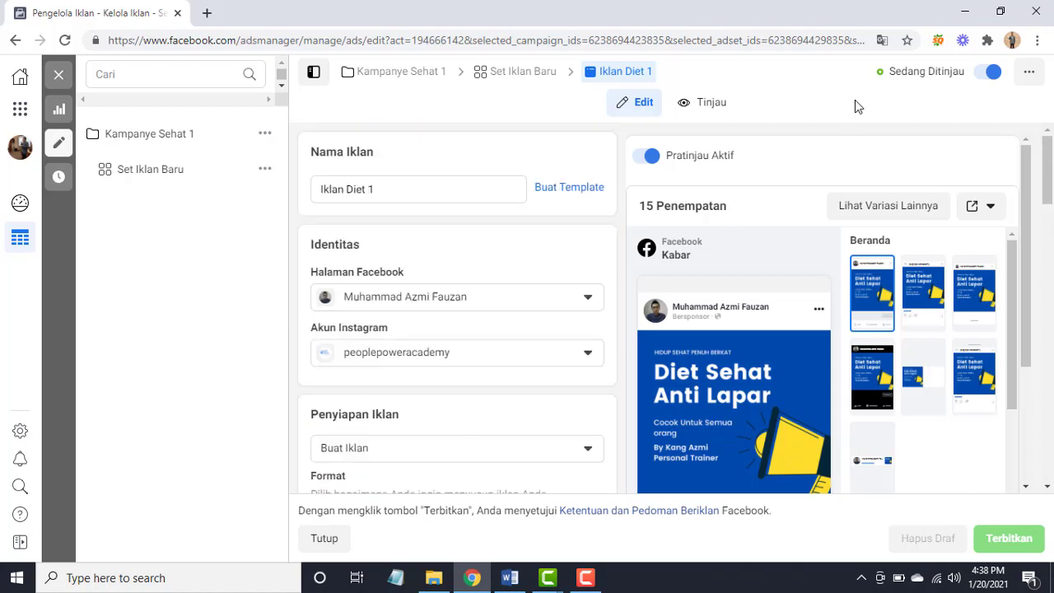
pyautogui.click(985, 83)
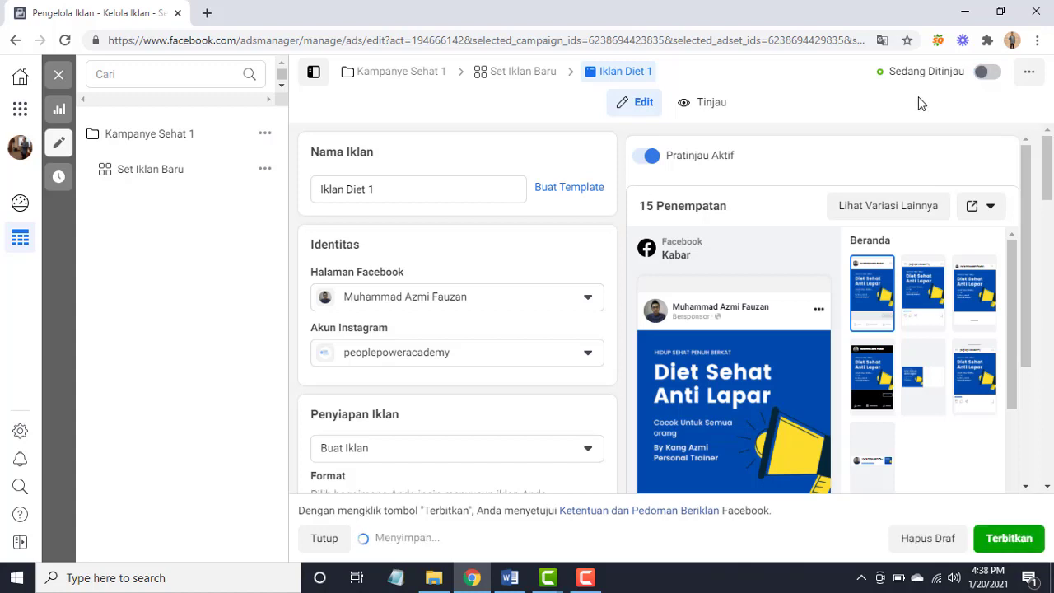